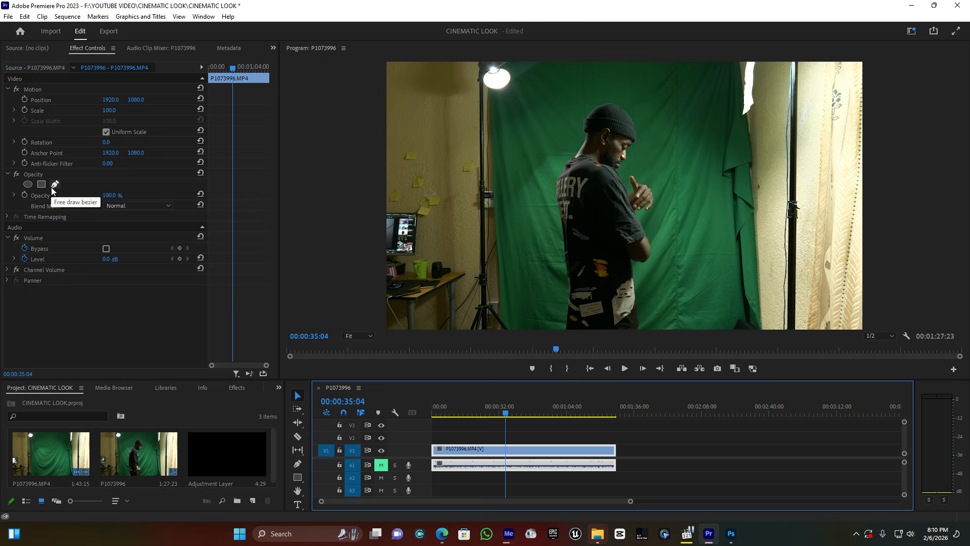
# Draw a closed free-form opacity mask around the man on the P1073996.MP4 clip and set its feather to 101.
pyautogui.click(54, 185)
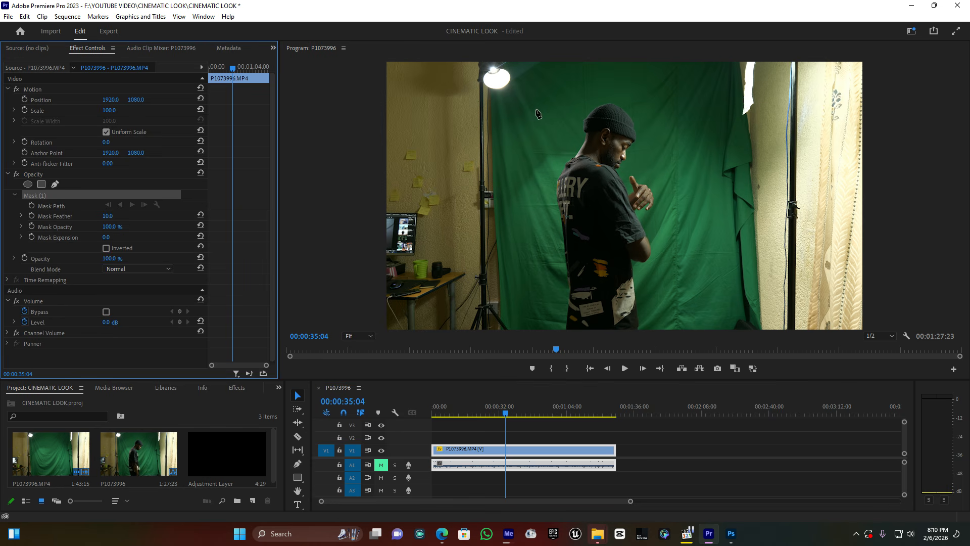
pyautogui.click(518, 135)
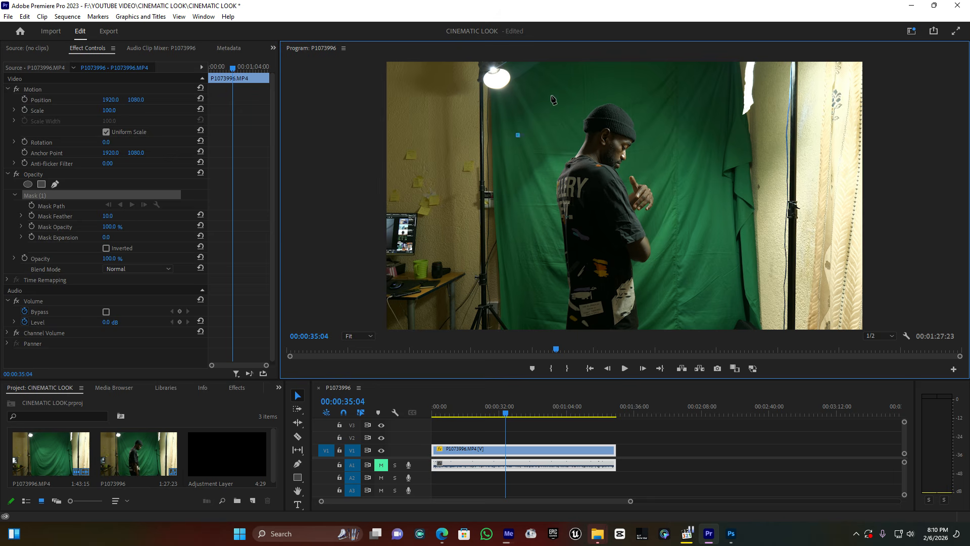
pyautogui.click(607, 80)
pyautogui.click(664, 90)
pyautogui.click(707, 148)
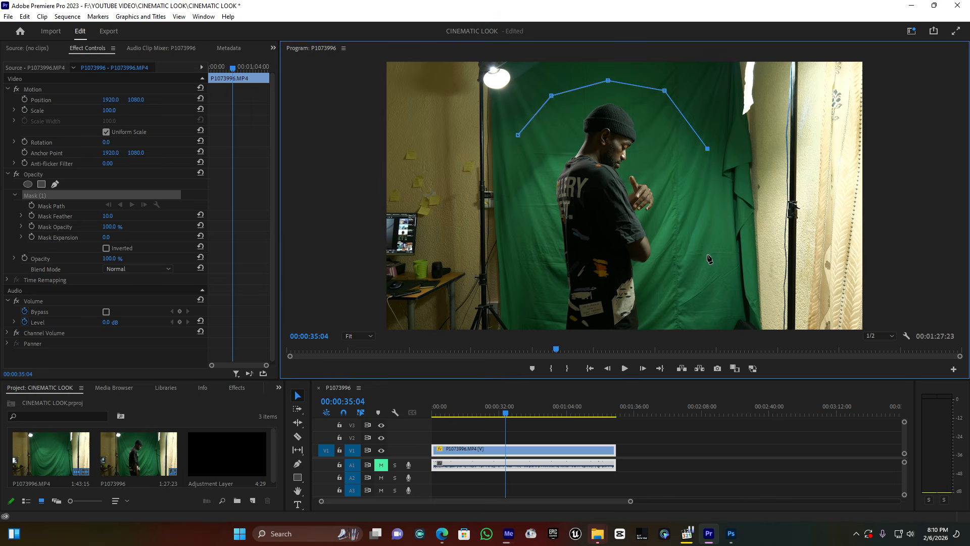
pyautogui.click(698, 321)
pyautogui.click(692, 348)
pyautogui.click(522, 328)
pyautogui.moveTo(522, 327); pyautogui.dragTo(523, 348)
pyautogui.click(518, 135)
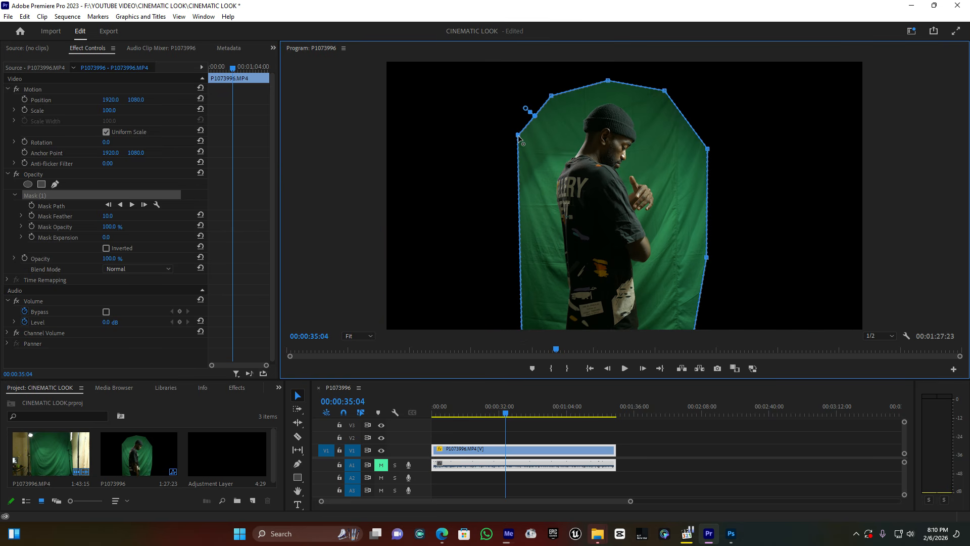
pyautogui.moveTo(108, 216); pyautogui.dragTo(152, 216)
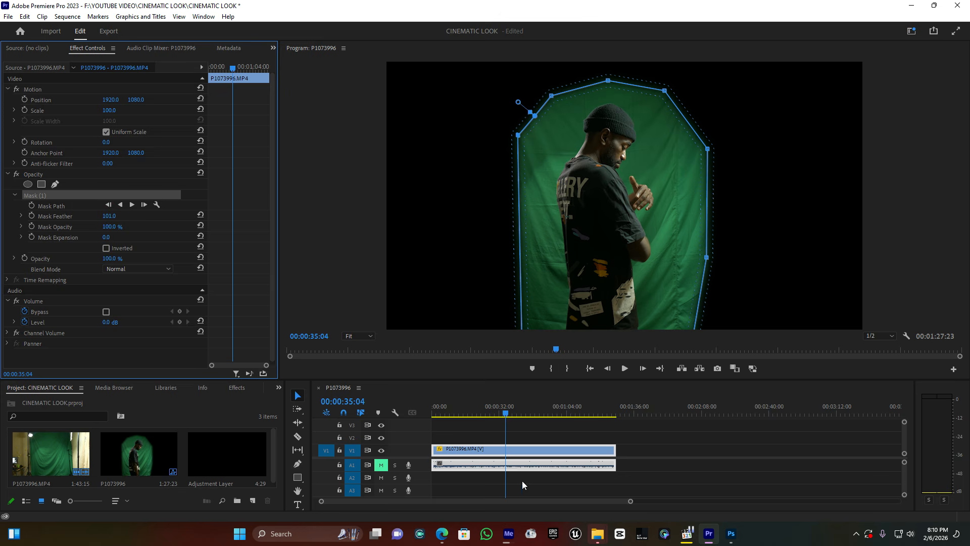
# Find the Ultra Key effect and apply it to the P1073996.MP4 clip on V1.
pyautogui.click(237, 387)
pyautogui.click(66, 399)
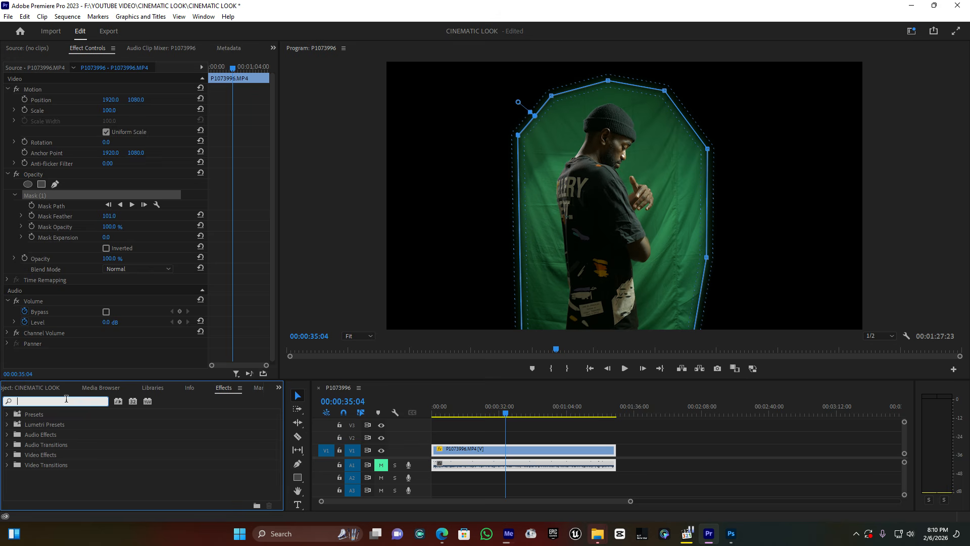
pyautogui.write('ultr')
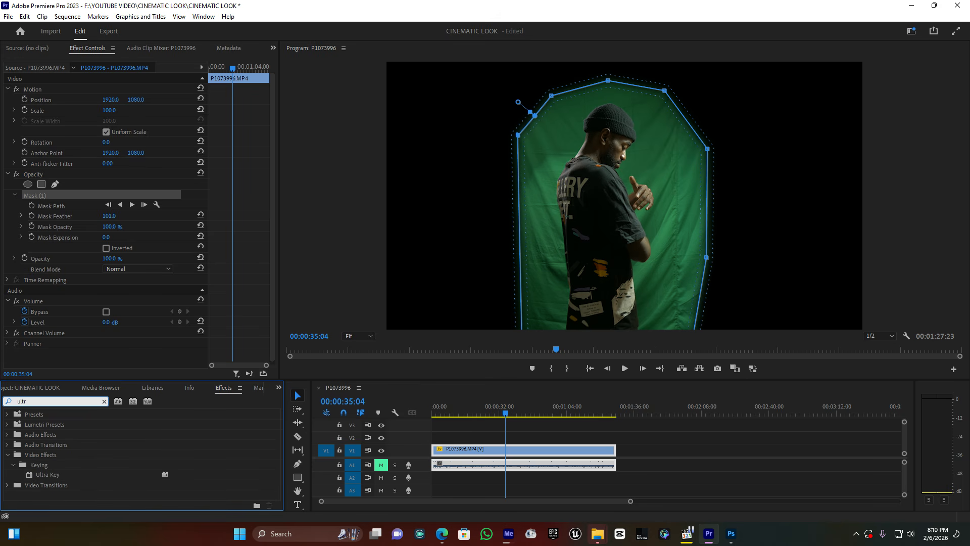
pyautogui.moveTo(50, 476); pyautogui.dragTo(508, 451)
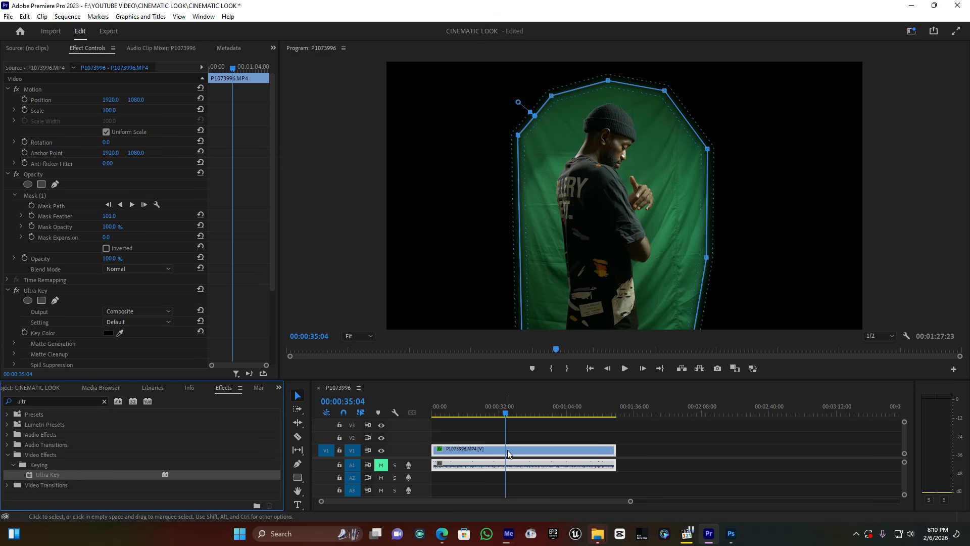
# Sample the green backdrop beside the man's head as the Ultra Key colour and switch the effect's output to Alpha Channel.
pyautogui.scroll(-4, 60, 313)
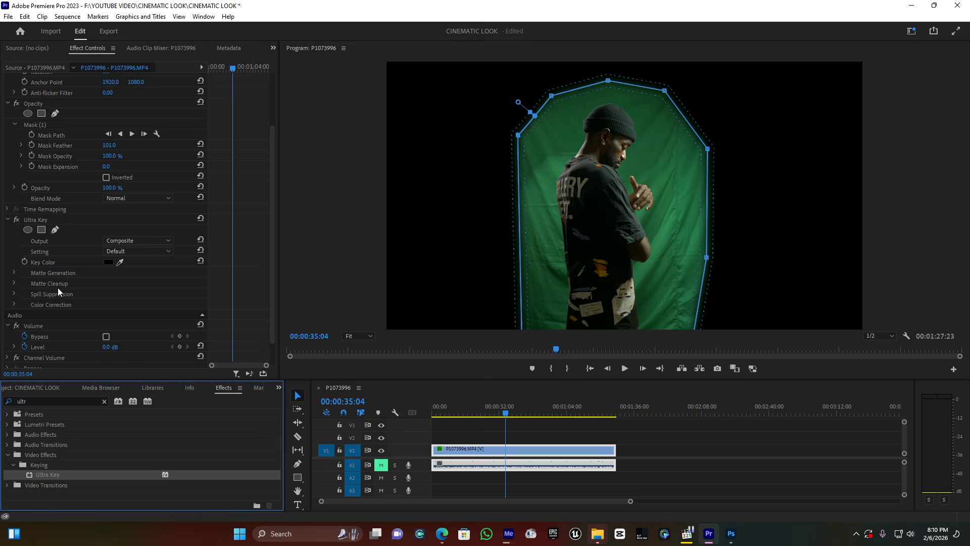
pyautogui.click(119, 262)
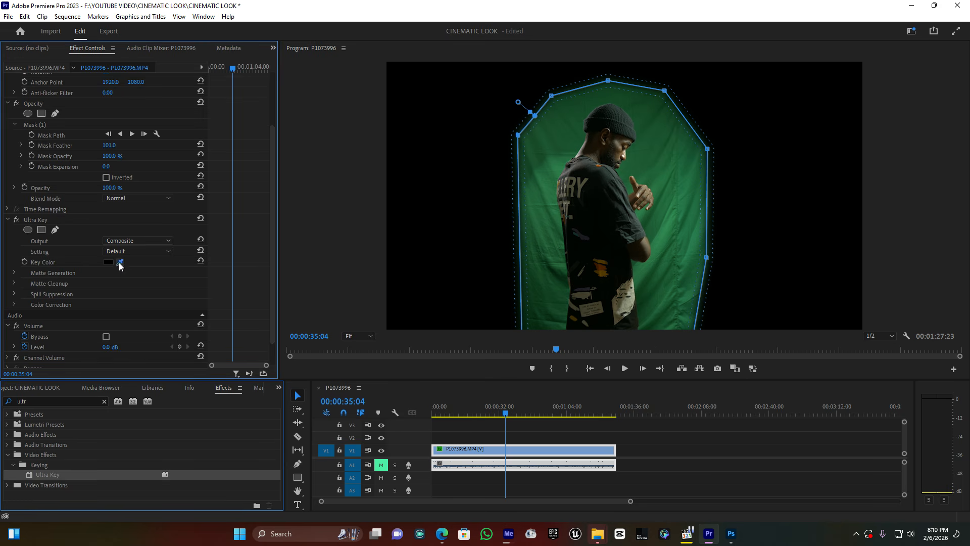
pyautogui.click(561, 155)
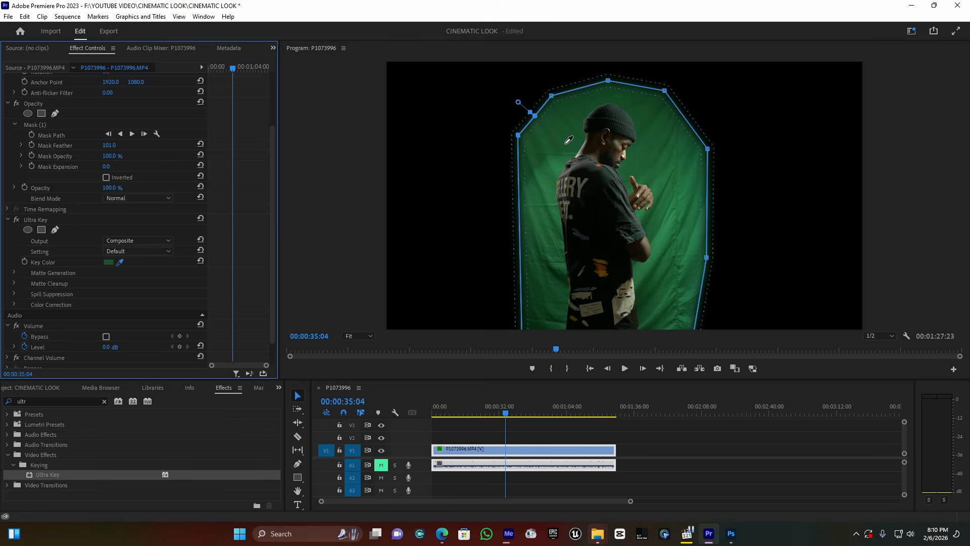
pyautogui.click(567, 141)
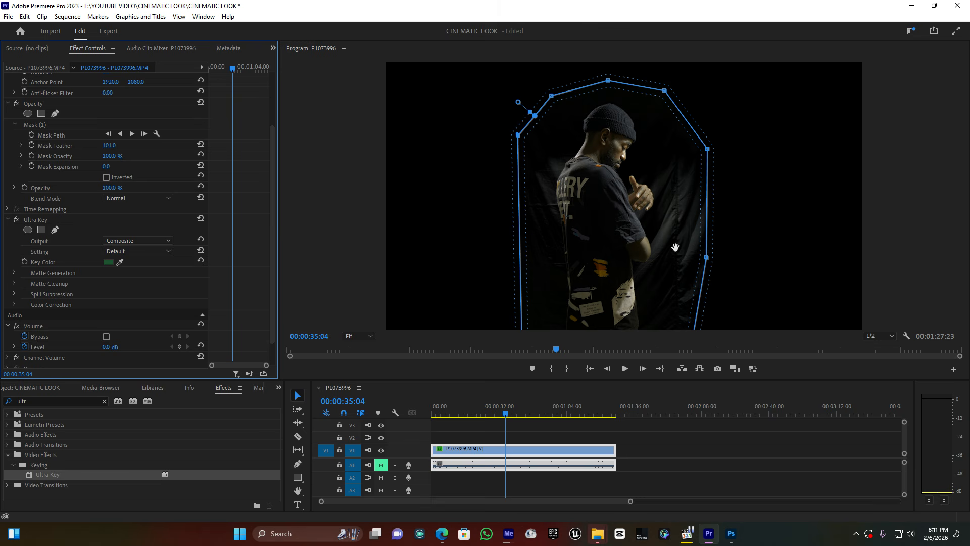
pyautogui.click(139, 241)
pyautogui.click(140, 261)
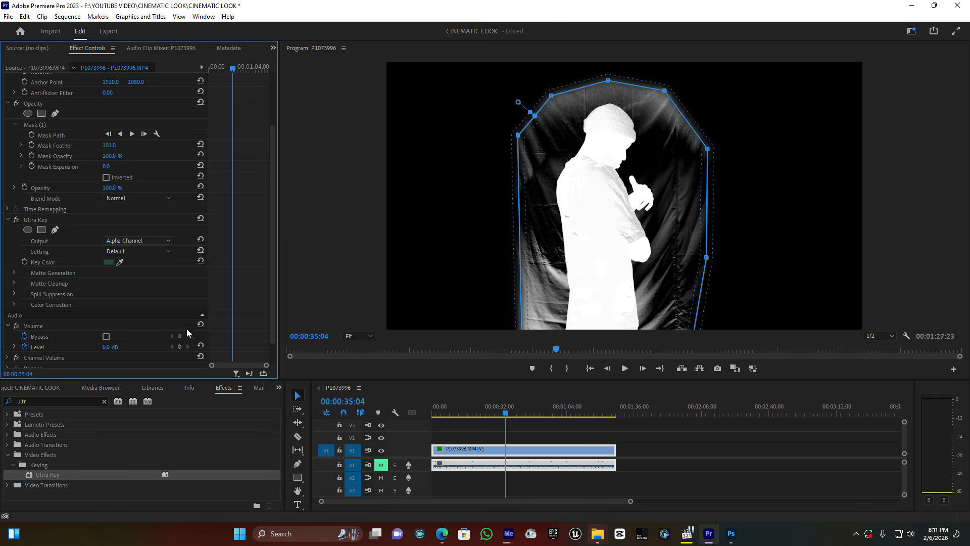
# Set the Ultra Key's Matte Generation values to Transparency 23, Highlight 0, Shadow 51, Tolerance 100 and Pedestal 100.
pyautogui.scroll(-1, 106, 300)
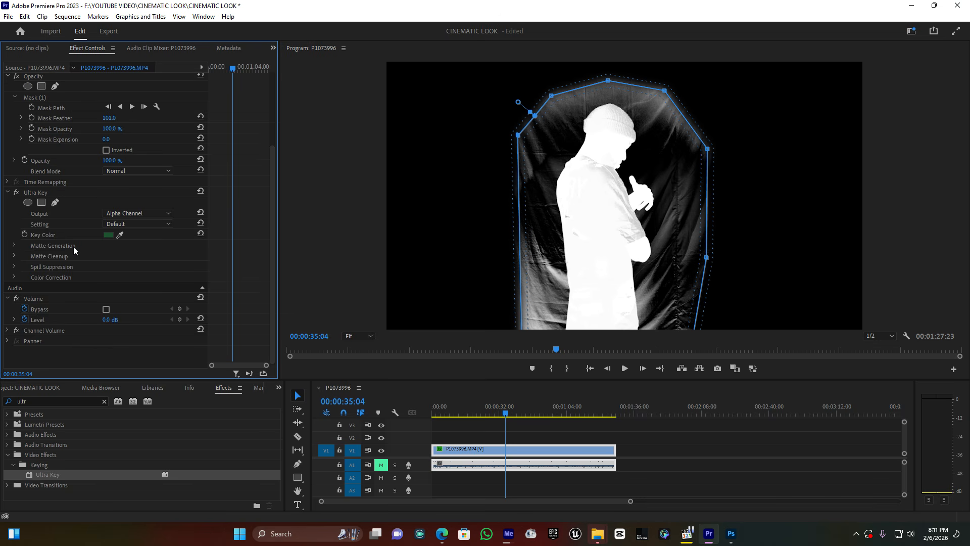
pyautogui.click(15, 245)
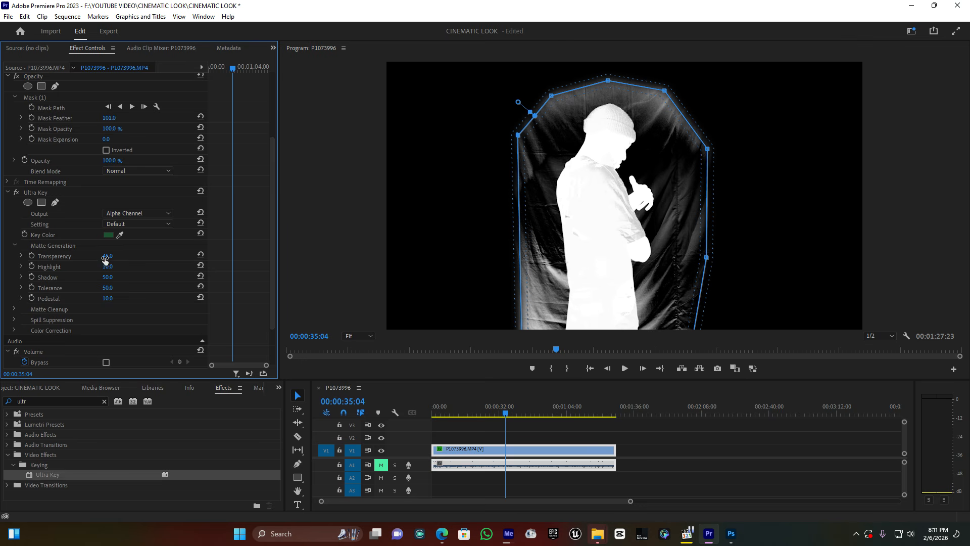
pyautogui.moveTo(108, 256); pyautogui.dragTo(99, 256)
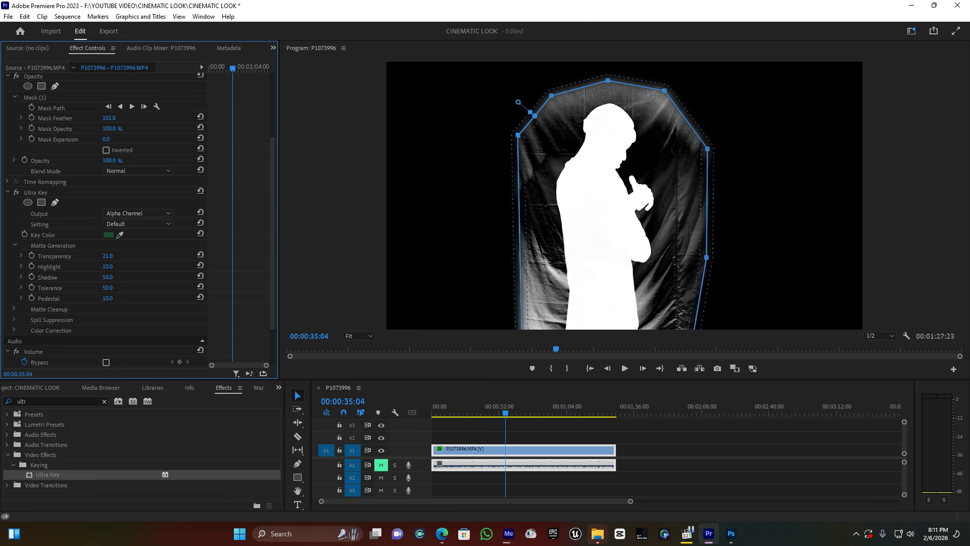
pyautogui.moveTo(102, 256); pyautogui.dragTo(104, 257)
pyautogui.moveTo(108, 266); pyautogui.dragTo(103, 267)
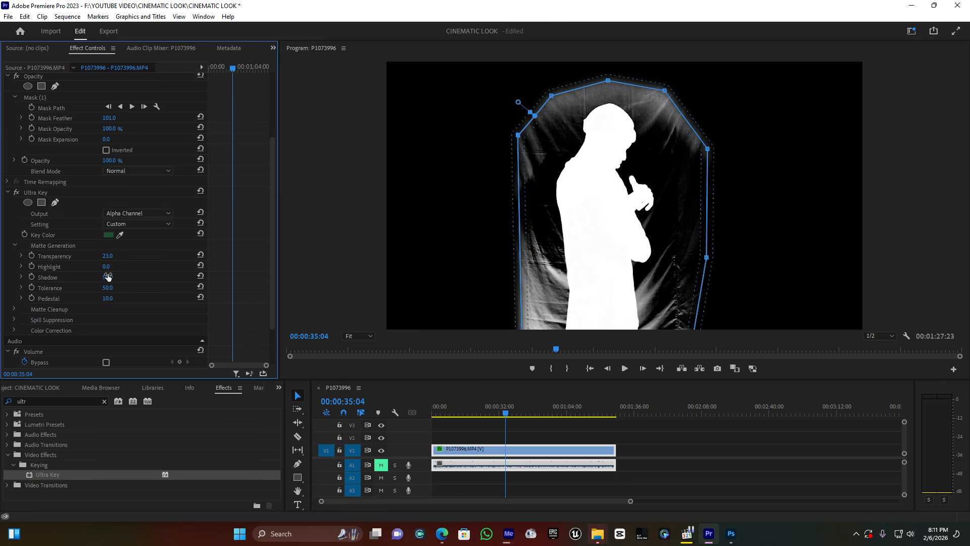
pyautogui.moveTo(111, 279)
pyautogui.mouseDown()
pyautogui.moveTo(91, 279)
pyautogui.moveTo(111, 279)
pyautogui.mouseUp()
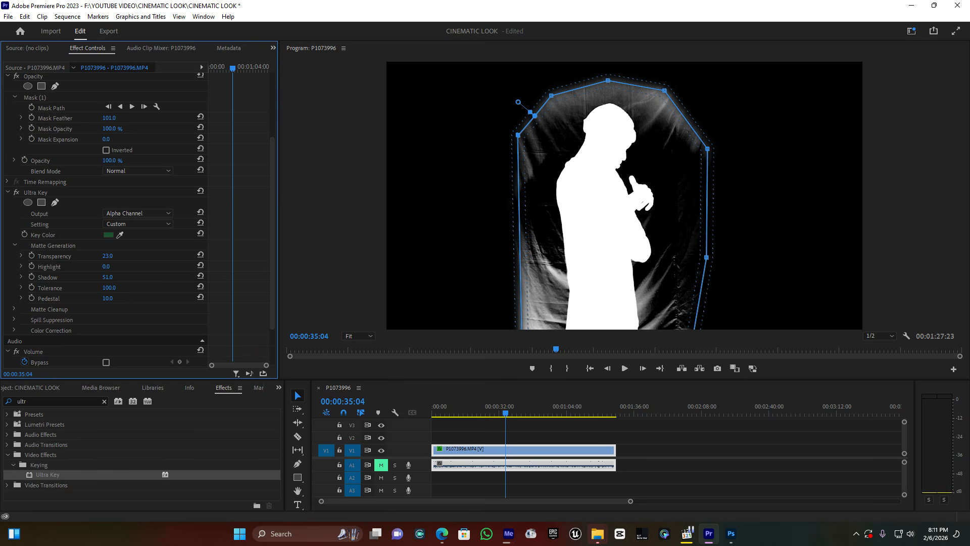
pyautogui.moveTo(107, 299); pyautogui.dragTo(153, 299)
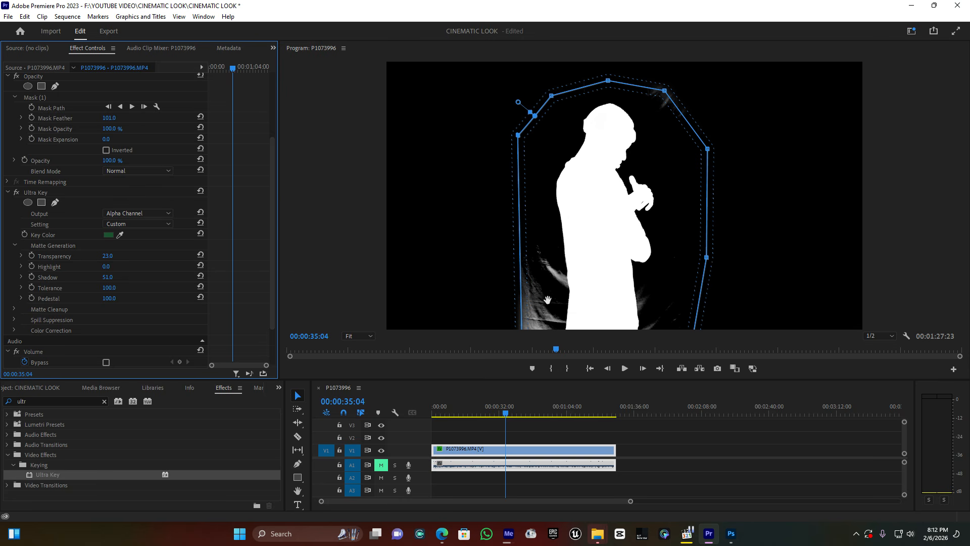
# Move the opacity mask's upper-right point inward to exclude the leftover backdrop patch there.
pyautogui.click(666, 97)
pyautogui.moveTo(665, 92); pyautogui.dragTo(654, 103)
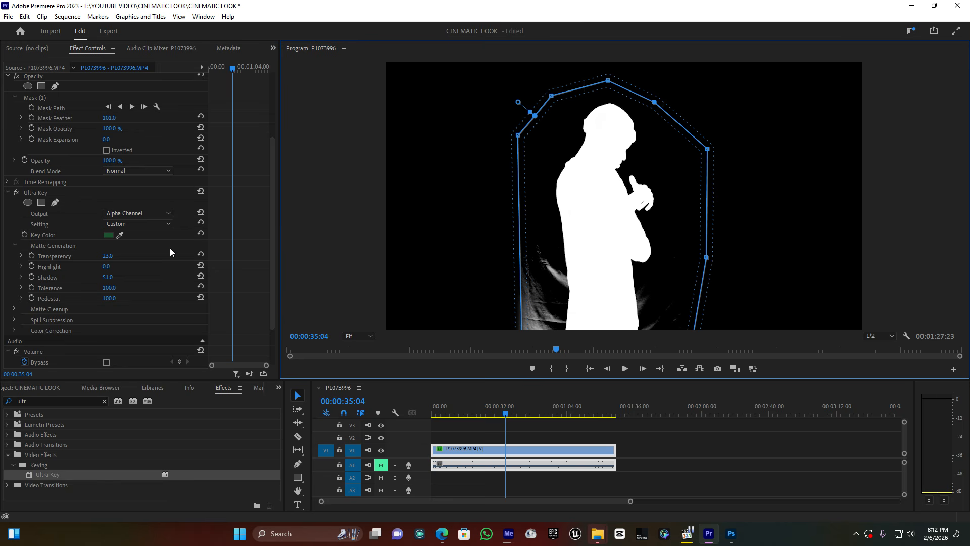
# Try a Transparency of 40 and a Shadow of 22 in the Ultra Key's Matte Generation, undoing each change.
pyautogui.moveTo(107, 257)
pyautogui.mouseDown()
pyautogui.moveTo(117, 256)
pyautogui.moveTo(106, 257)
pyautogui.mouseUp()
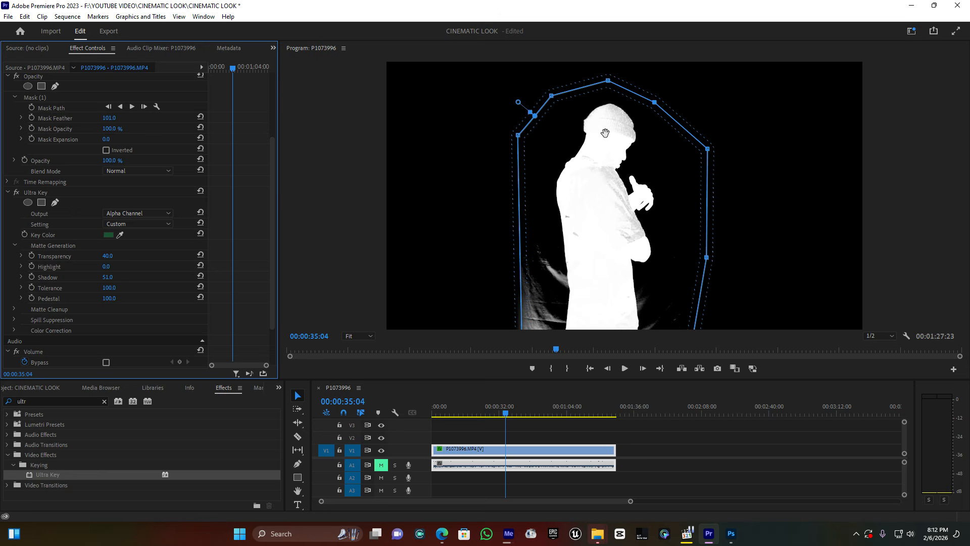
pyautogui.hotkey('ctrl', 'z')
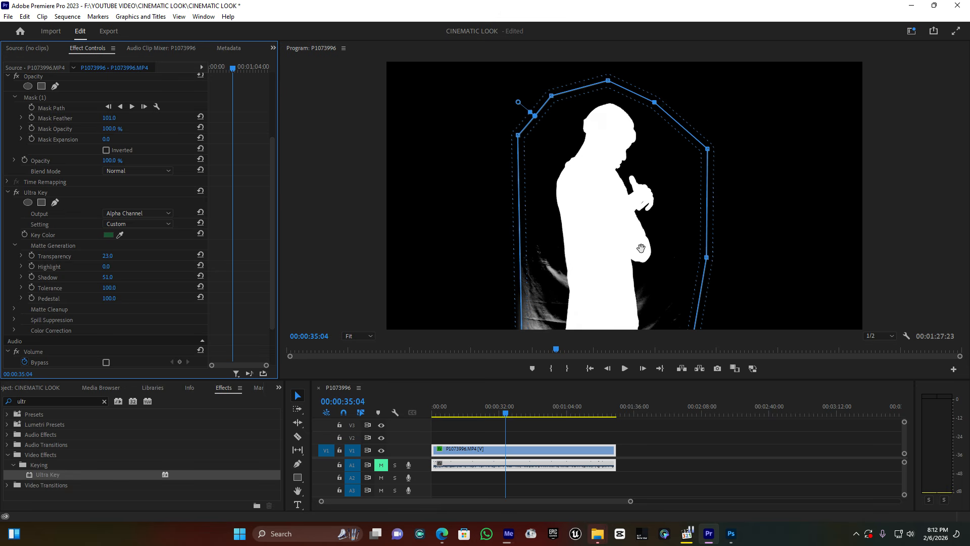
pyautogui.moveTo(106, 276)
pyautogui.mouseDown()
pyautogui.moveTo(122, 277)
pyautogui.moveTo(94, 277)
pyautogui.moveTo(109, 277)
pyautogui.mouseUp()
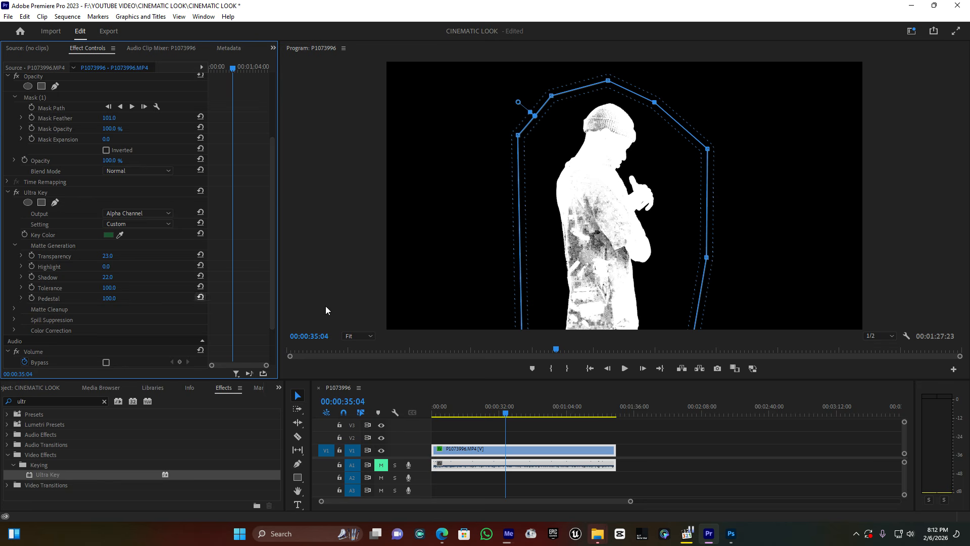
pyautogui.hotkey('ctrl', 'z')
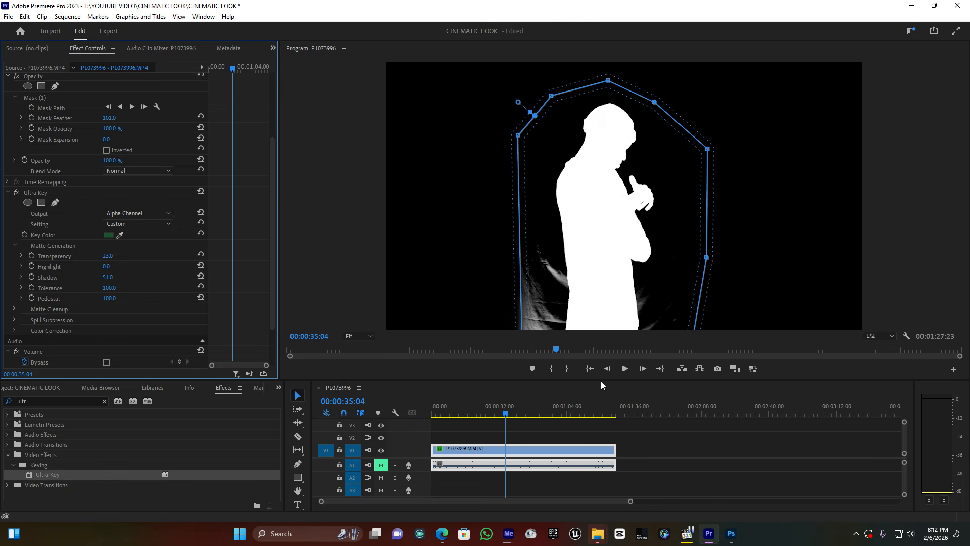
# Apply a second Ultra Key to the P1073996.MP4 clip and set the first Ultra Key's output back to Composite.
pyautogui.moveTo(48, 473); pyautogui.dragTo(495, 450)
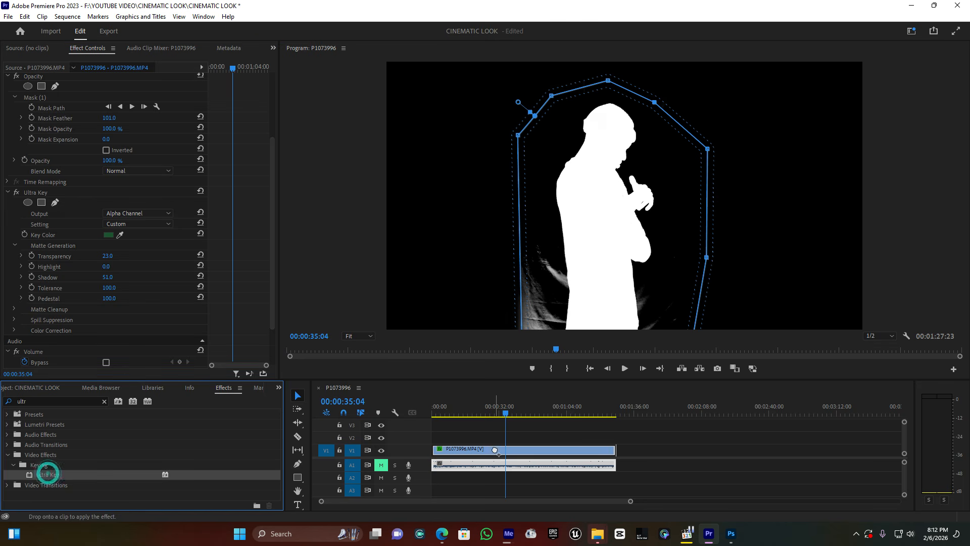
pyautogui.scroll(-3, 156, 309)
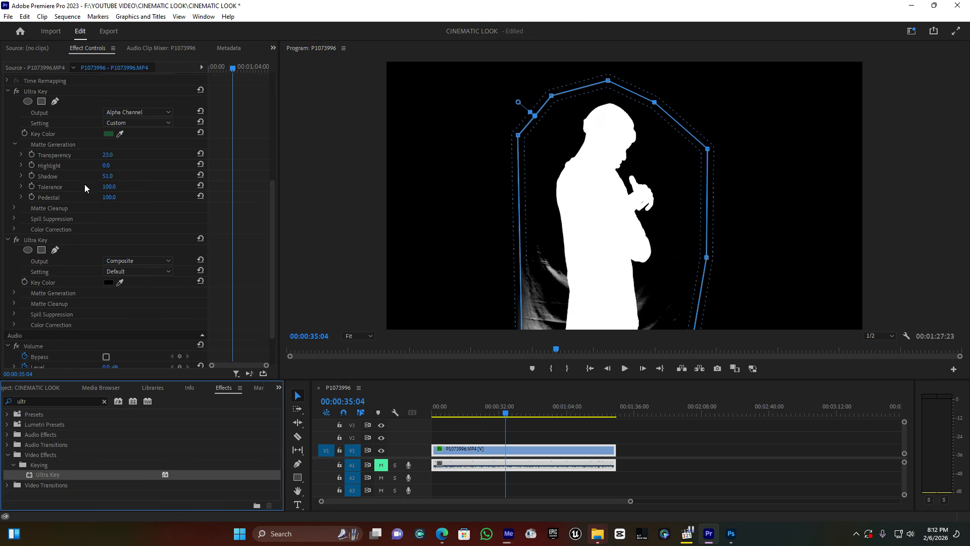
pyautogui.click(130, 121)
pyautogui.click(137, 132)
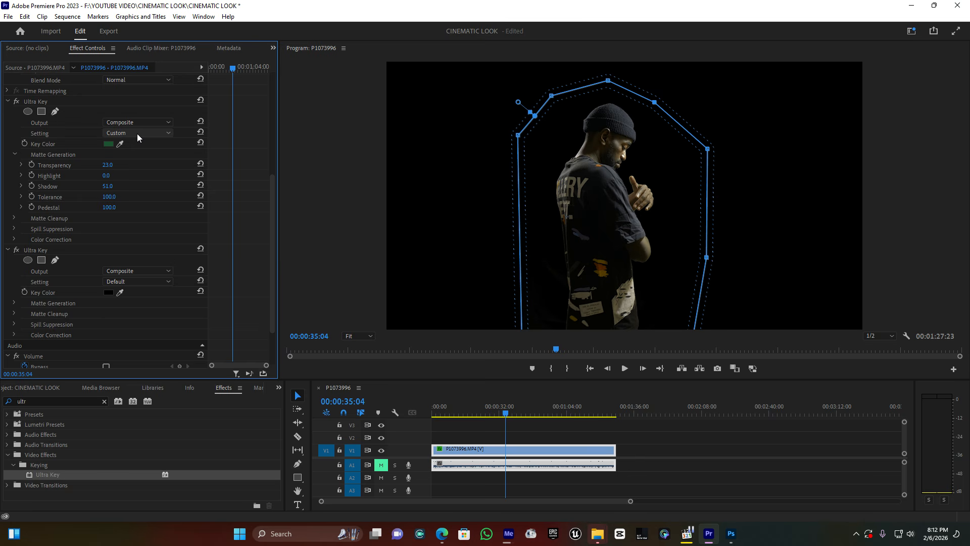
# Sample the dark leftover backdrop beside the man's lower body as the second Ultra Key's key colour.
pyautogui.click(120, 292)
pyautogui.click(546, 316)
pyautogui.click(121, 292)
pyautogui.click(560, 277)
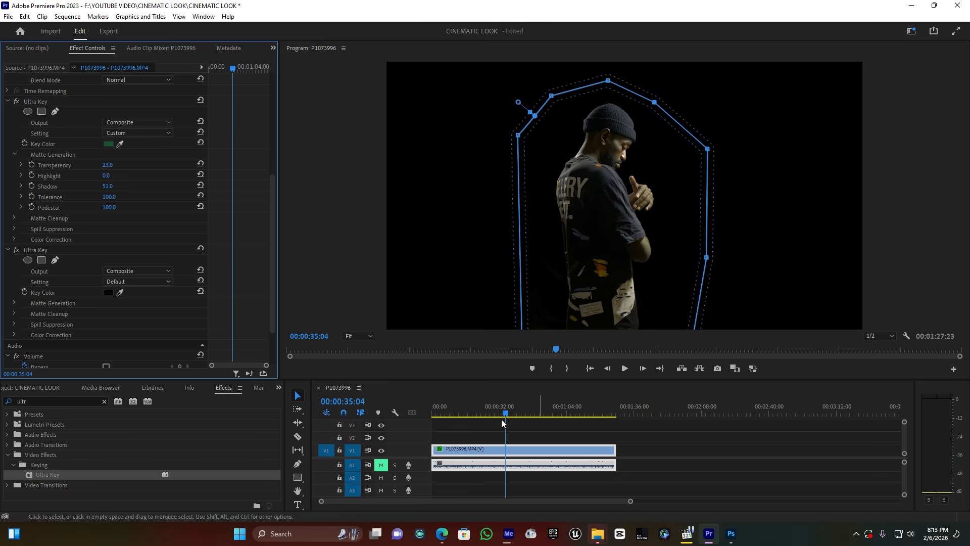
# Play a short stretch of the keyed clip and examine the edges around the head and hands at 100% and 150% magnification.
pyautogui.press('space')
pyautogui.press('space')
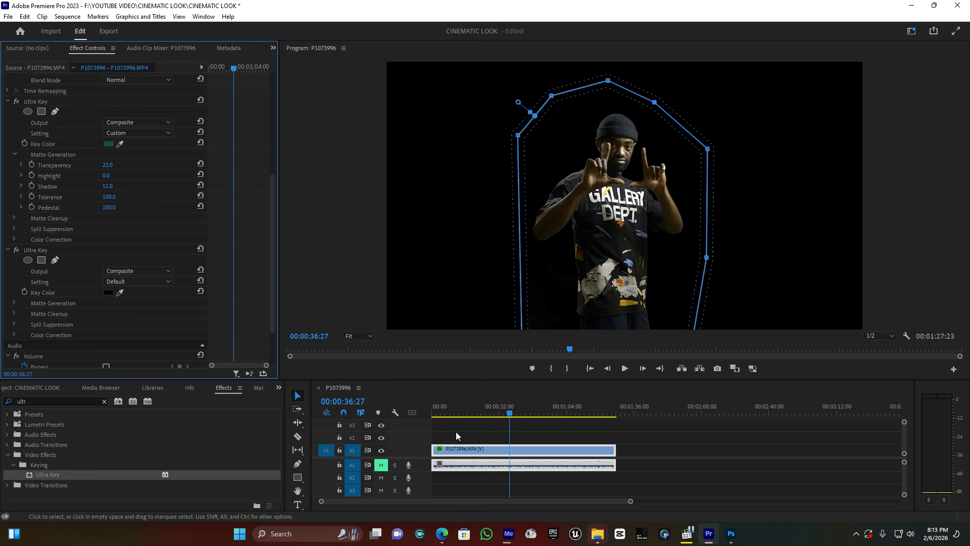
pyautogui.click(359, 337)
pyautogui.click(359, 402)
pyautogui.click(359, 336)
pyautogui.click(358, 402)
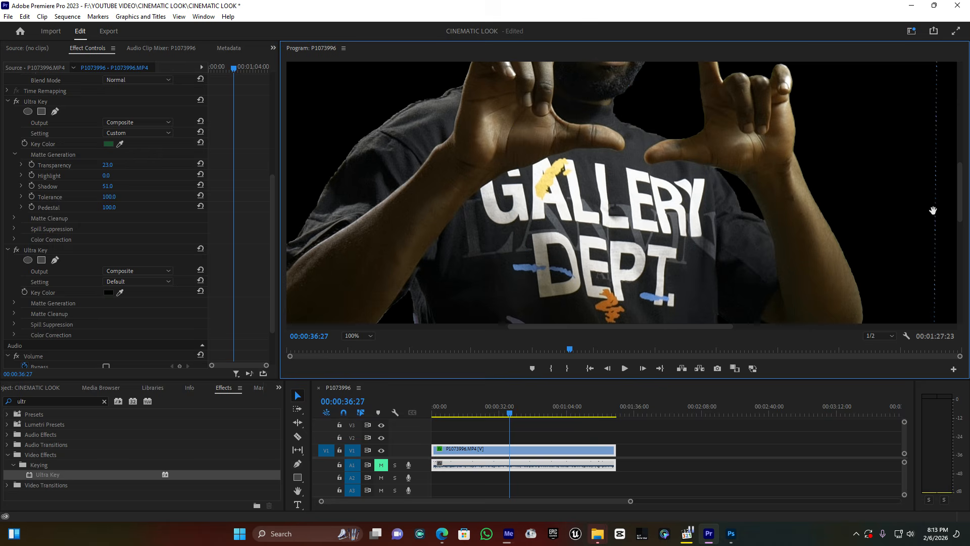
pyautogui.moveTo(961, 208); pyautogui.dragTo(967, 149)
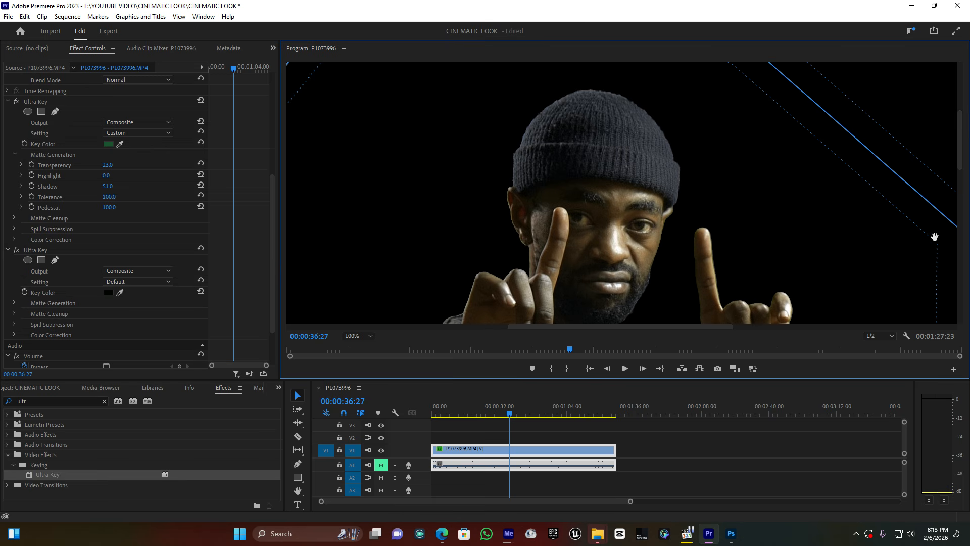
pyautogui.click(356, 336)
pyautogui.click(359, 413)
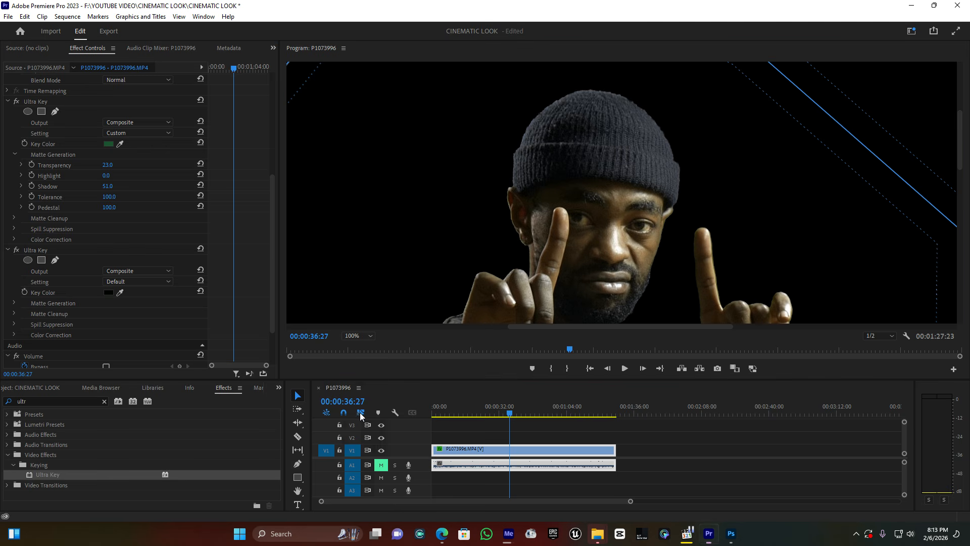
pyautogui.moveTo(959, 198); pyautogui.dragTo(961, 164)
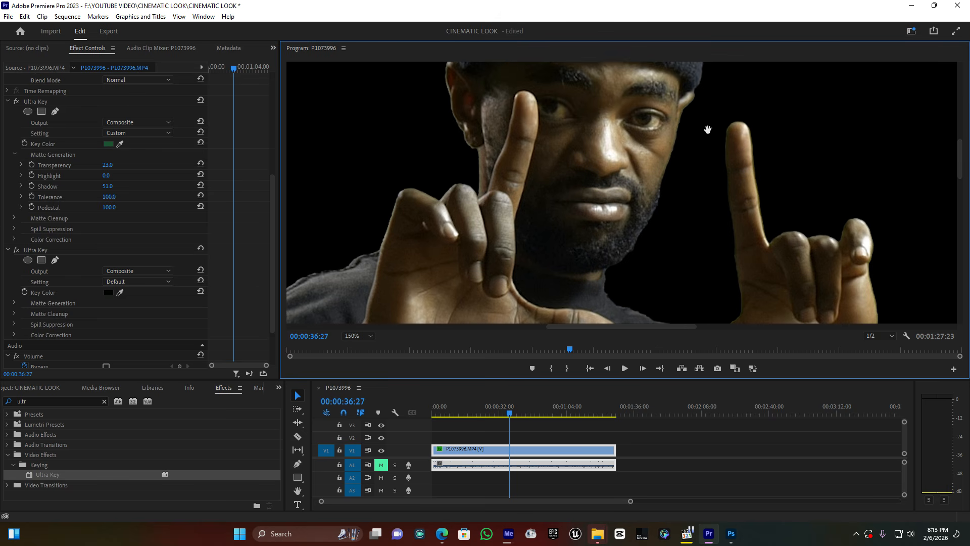
# Set the first Ultra Key's Matte Cleanup to a Choke of 11 and a Soften of 14.
pyautogui.scroll(-1, 136, 232)
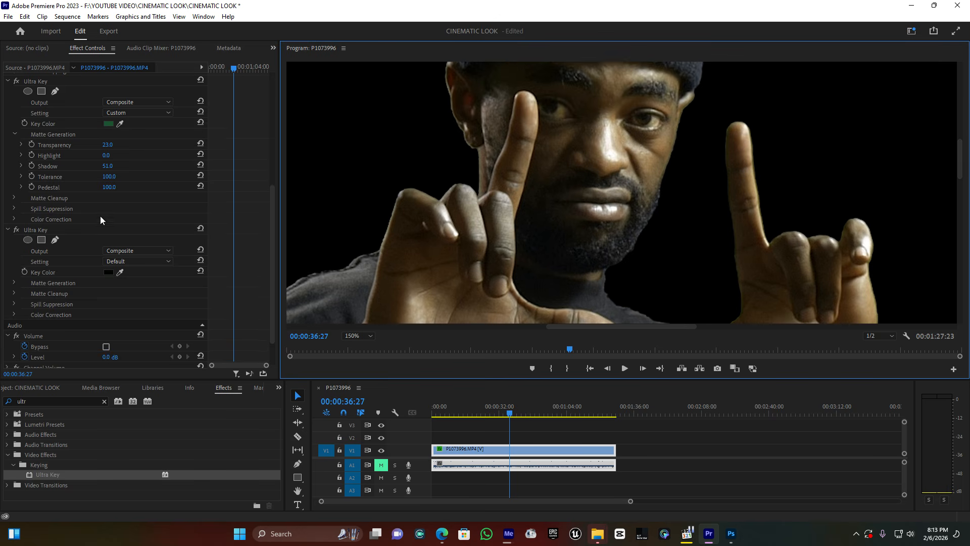
pyautogui.click(14, 196)
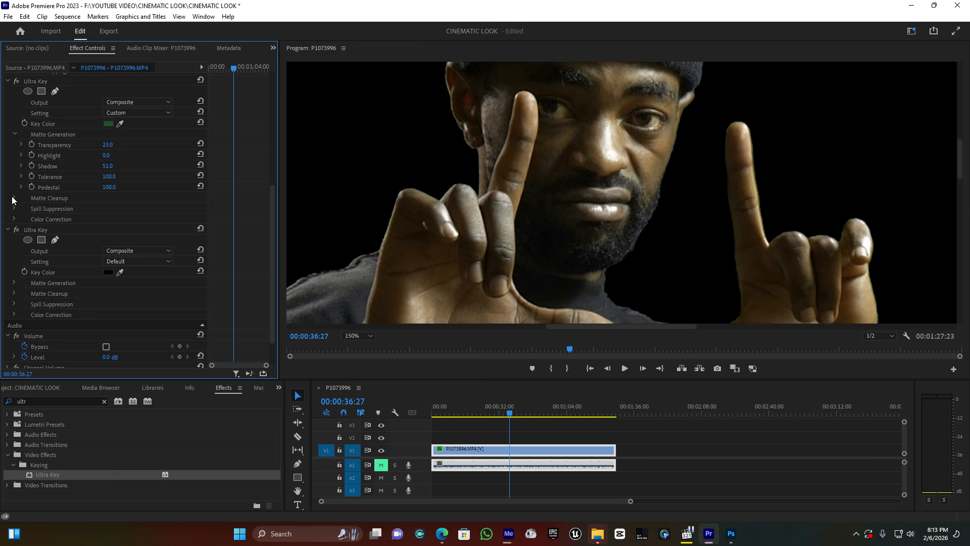
pyautogui.click(14, 198)
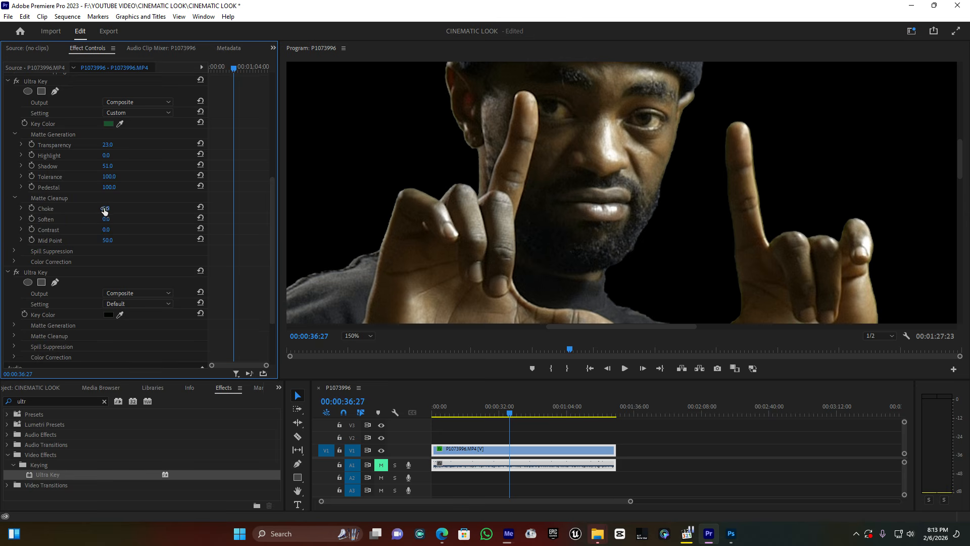
pyautogui.moveTo(106, 208)
pyautogui.mouseDown()
pyautogui.moveTo(120, 208)
pyautogui.moveTo(109, 219)
pyautogui.mouseUp()
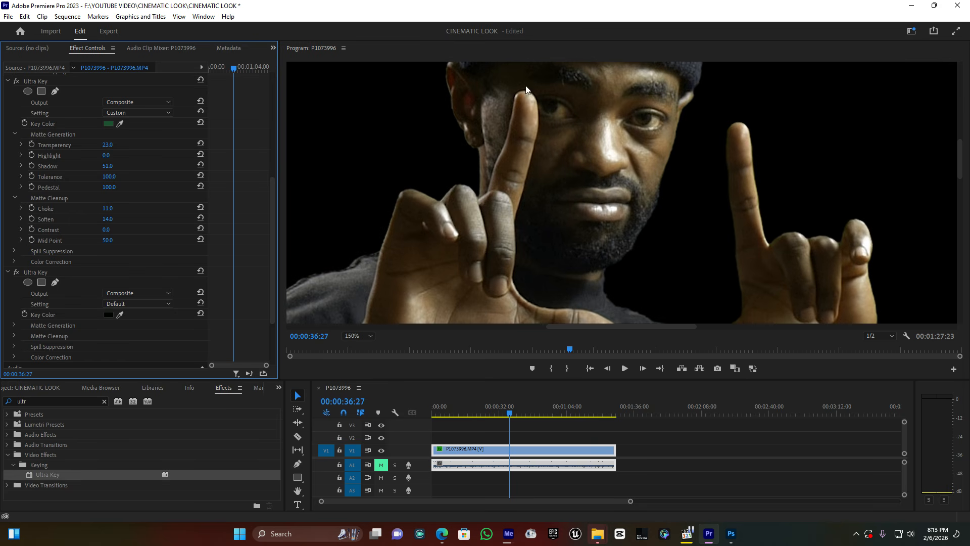
# Fit the whole frame in the program view and export the frame at 00:00:36:27 as a JPEG to the Pictures folder.
pyautogui.click(357, 335)
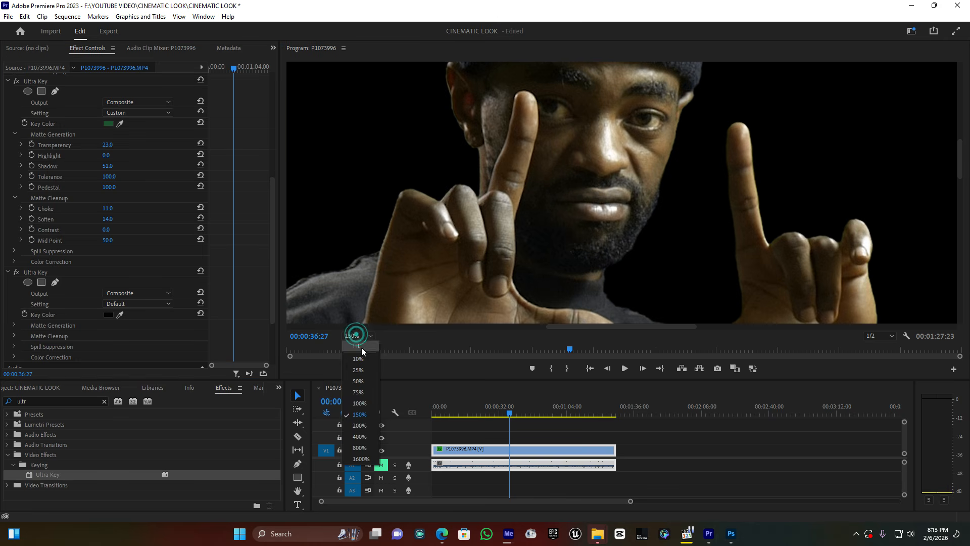
pyautogui.click(362, 347)
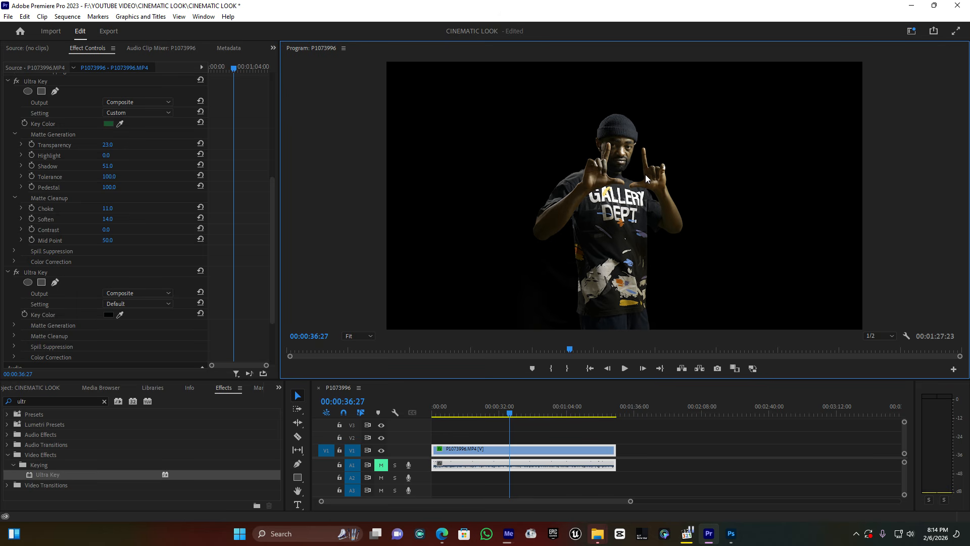
pyautogui.click(718, 368)
pyautogui.click(511, 302)
pyautogui.click(718, 369)
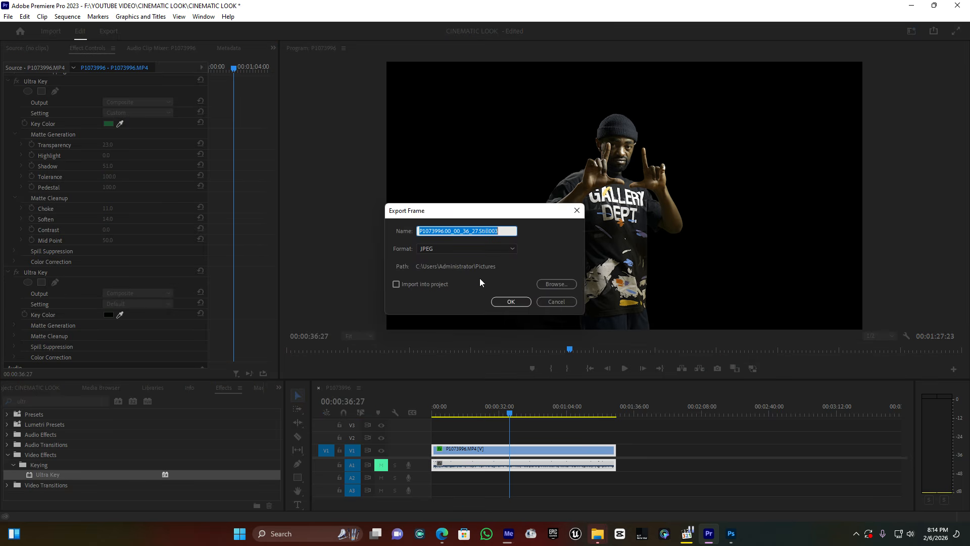
pyautogui.click(555, 302)
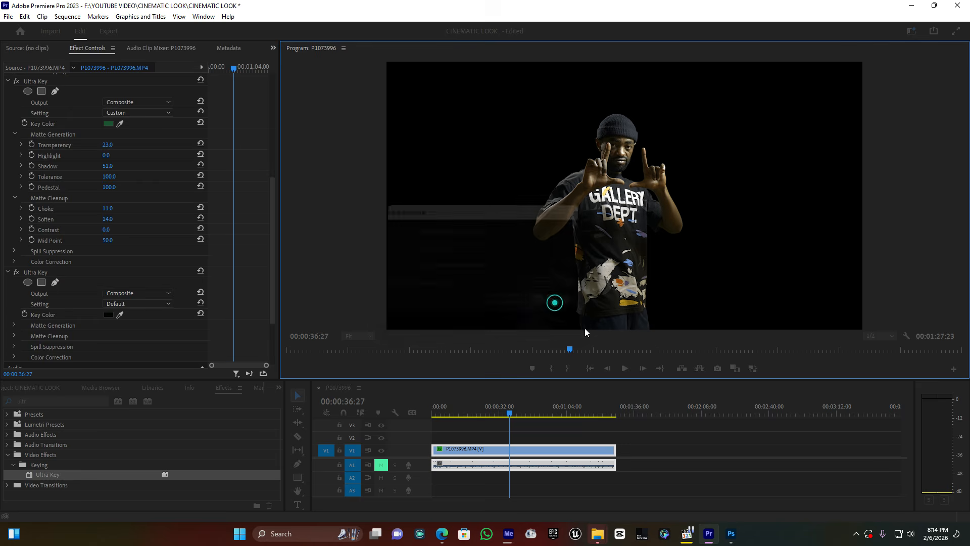
# Switch to Photoshop, open the exported still P1073996.00_00_36_27.Still002 from Pictures and dock its document window.
pyautogui.click(732, 534)
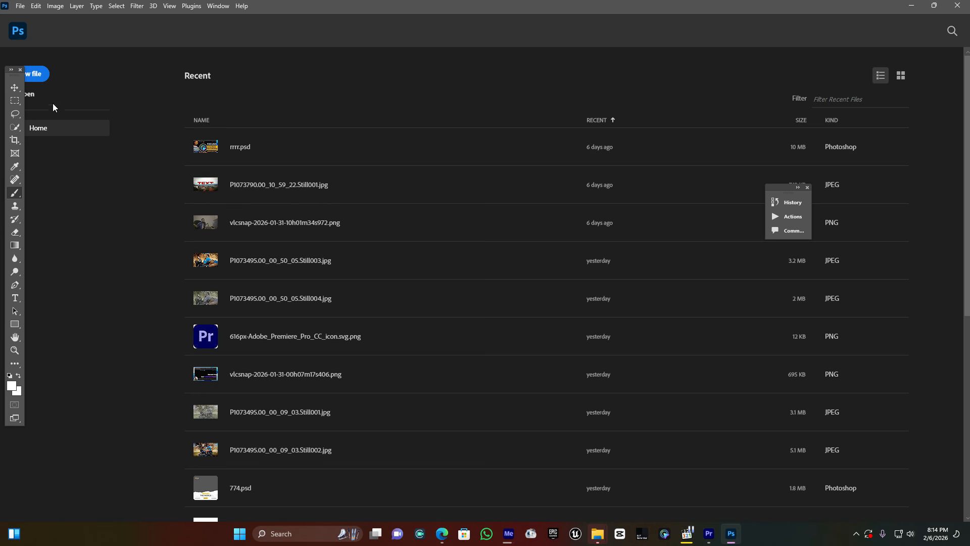
pyautogui.click(30, 96)
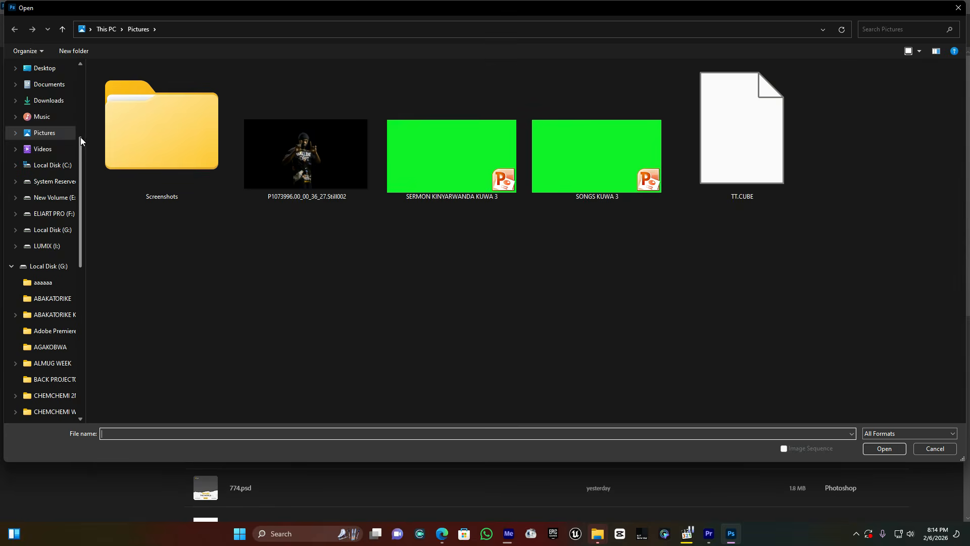
pyautogui.doubleClick(298, 152)
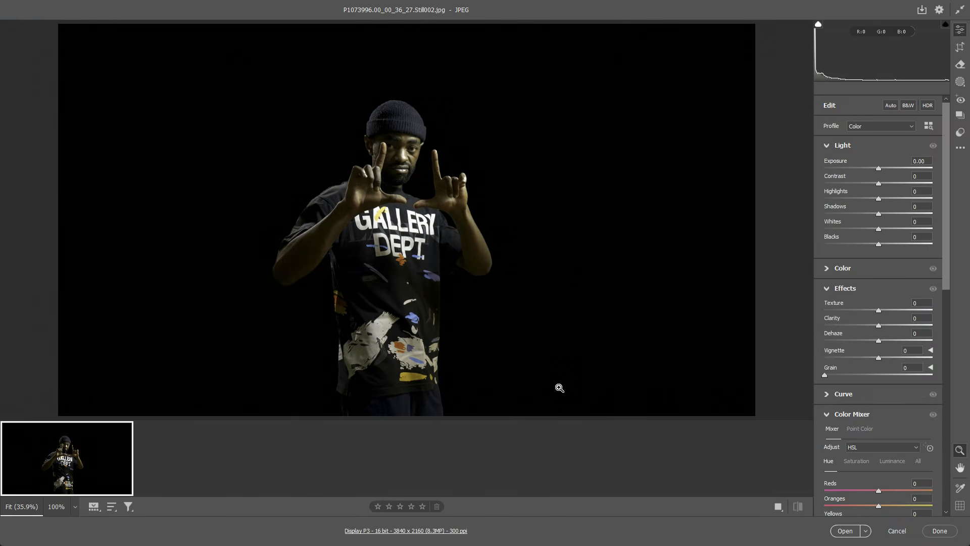
pyautogui.click(849, 530)
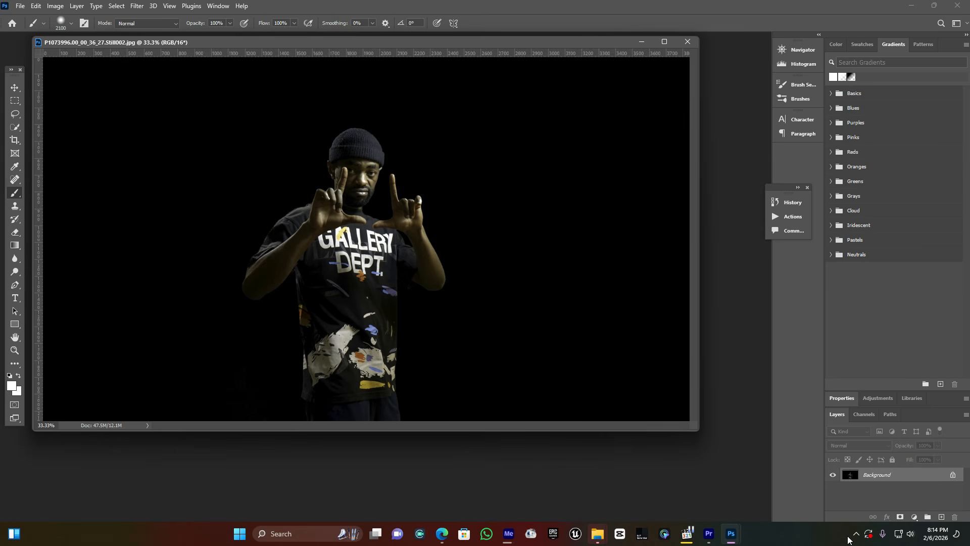
pyautogui.moveTo(408, 41); pyautogui.dragTo(445, 36)
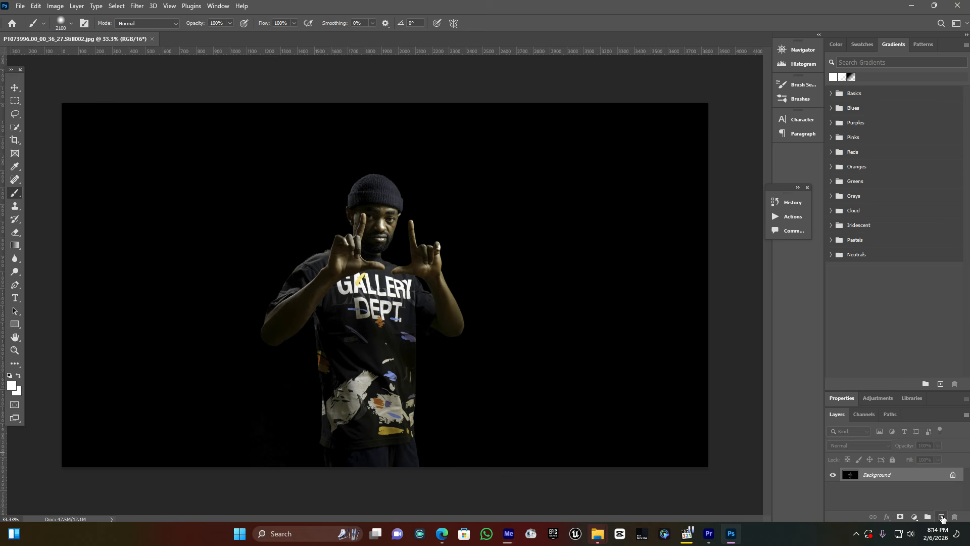
# Add an empty layer above the still and reduce the brush size to 500.
pyautogui.click(942, 517)
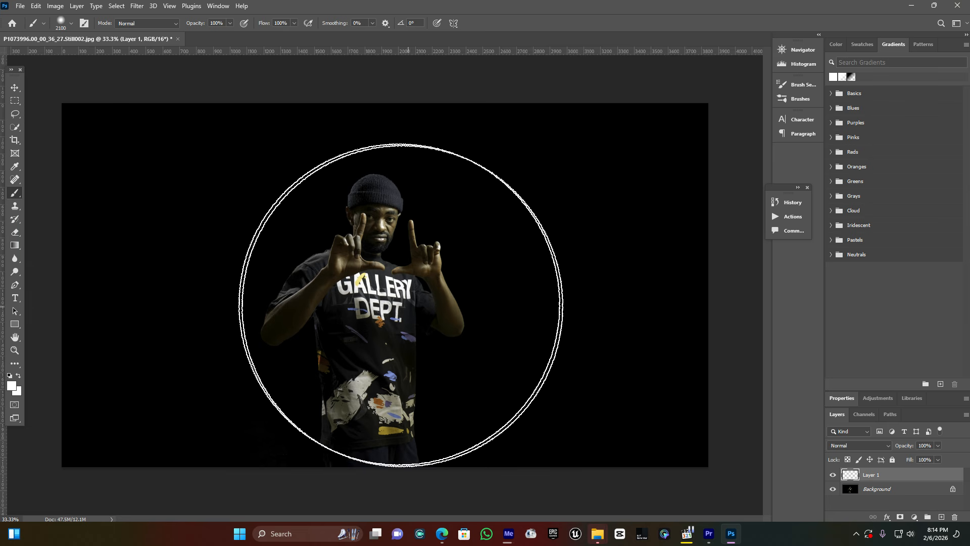
pyautogui.press('[')
pyautogui.press('[')
pyautogui.press('[')
pyautogui.press('[')
pyautogui.press('[')
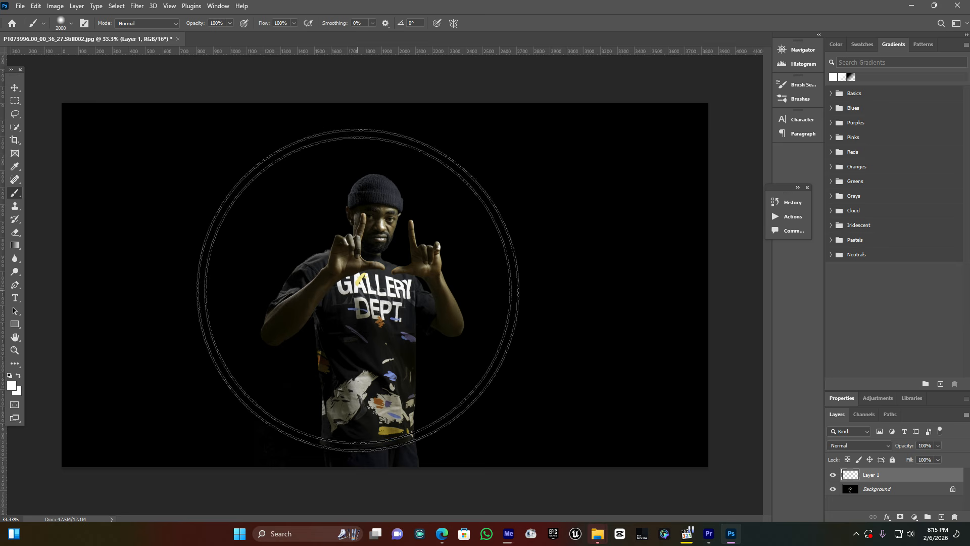
pyautogui.press('[')
pyautogui.press('[')
pyautogui.press('[')
pyautogui.press('[')
pyautogui.press('[')
pyautogui.press('[')
pyautogui.press('[')
pyautogui.press('[')
pyautogui.press('[')
pyautogui.press('[')
pyautogui.press('[')
# Make the brush hard-edged at size 600 and stamp a white circle over the man's head.
pyautogui.click(179, 208)
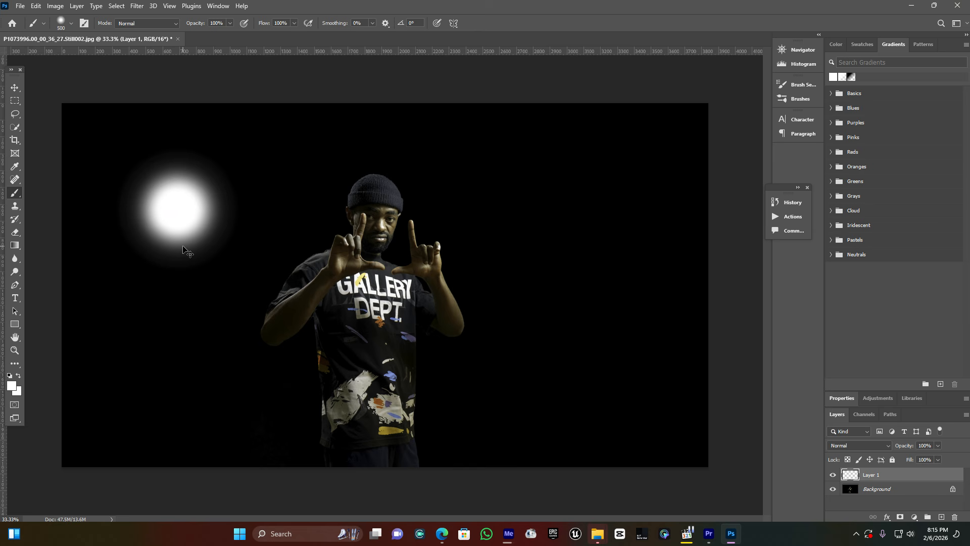
pyautogui.hotkey('ctrl', 'z')
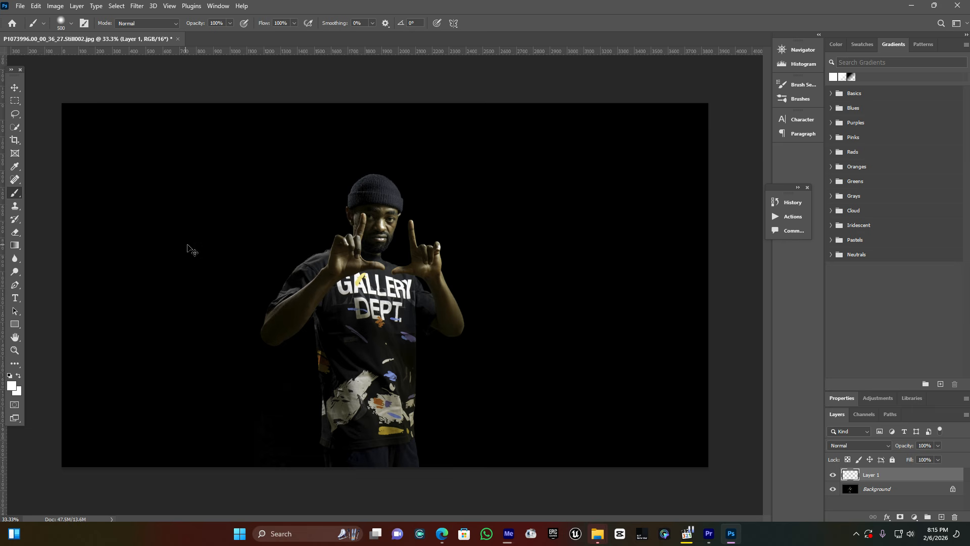
pyautogui.click(71, 24)
pyautogui.moveTo(75, 76); pyautogui.dragTo(124, 78)
pyautogui.click(358, 4)
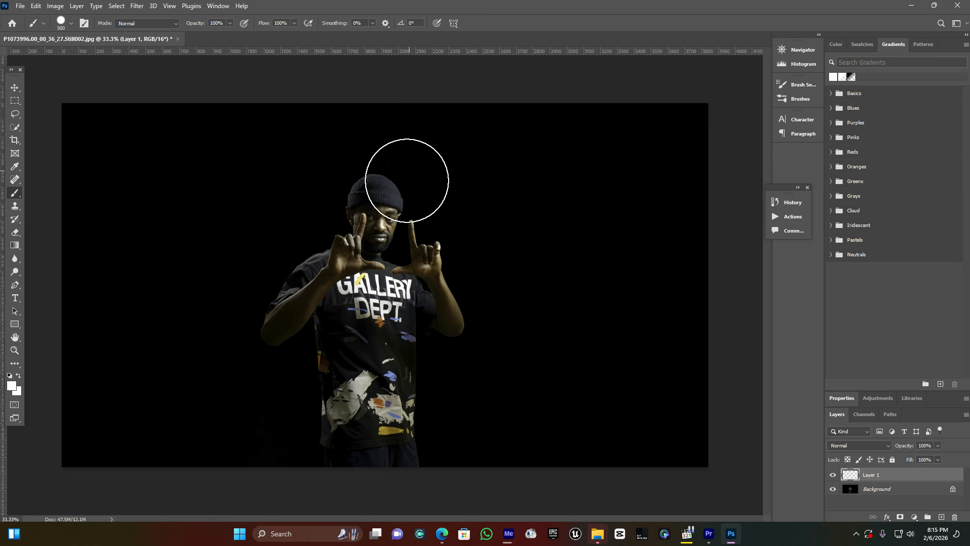
pyautogui.press(']')
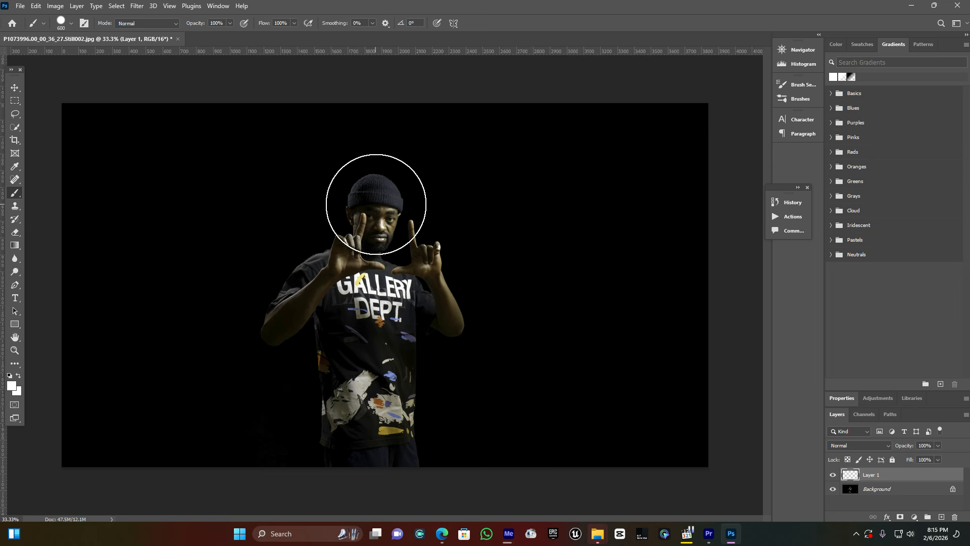
pyautogui.click(377, 206)
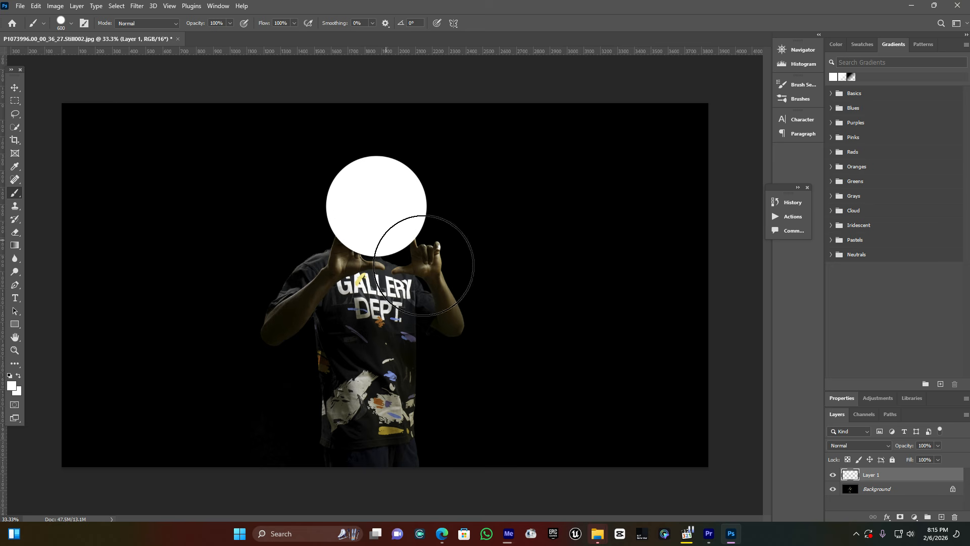
# Add another empty layer and make a wide rectangular selection across the man's lower torso.
pyautogui.click(941, 517)
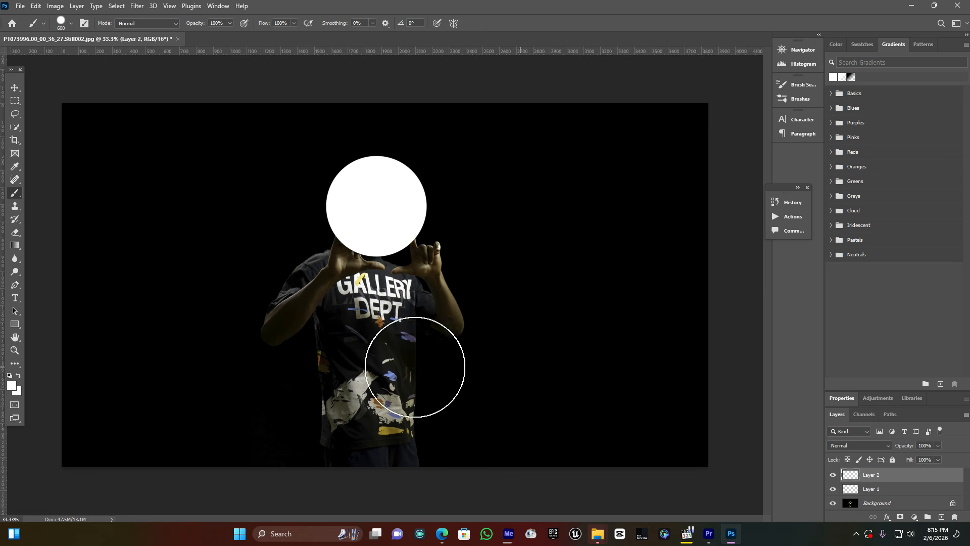
pyautogui.click(14, 104)
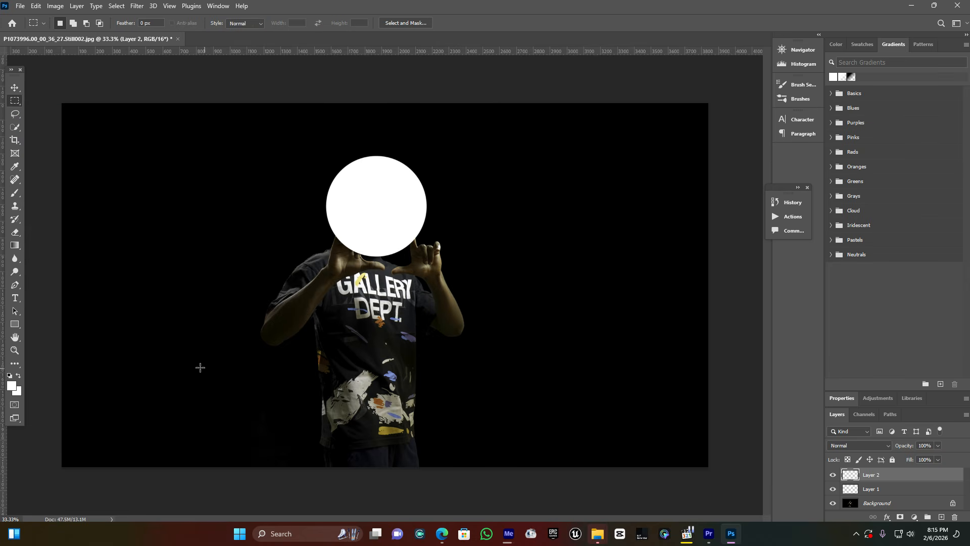
pyautogui.moveTo(167, 337); pyautogui.dragTo(597, 406)
pyautogui.moveTo(411, 378); pyautogui.dragTo(413, 384)
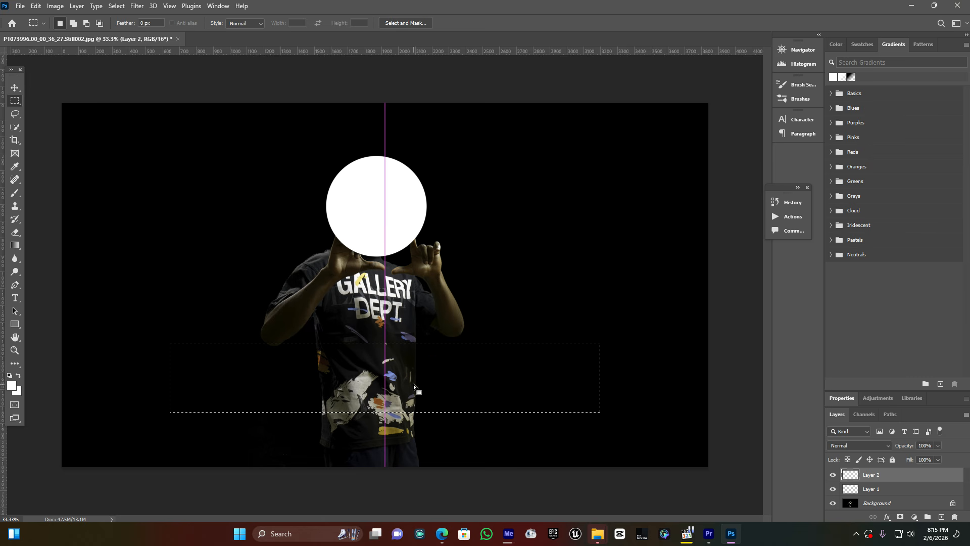
# Paint the rectangular selection solid white with the Brush tool and deselect it.
pyautogui.click(16, 194)
pyautogui.moveTo(182, 376); pyautogui.dragTo(605, 369)
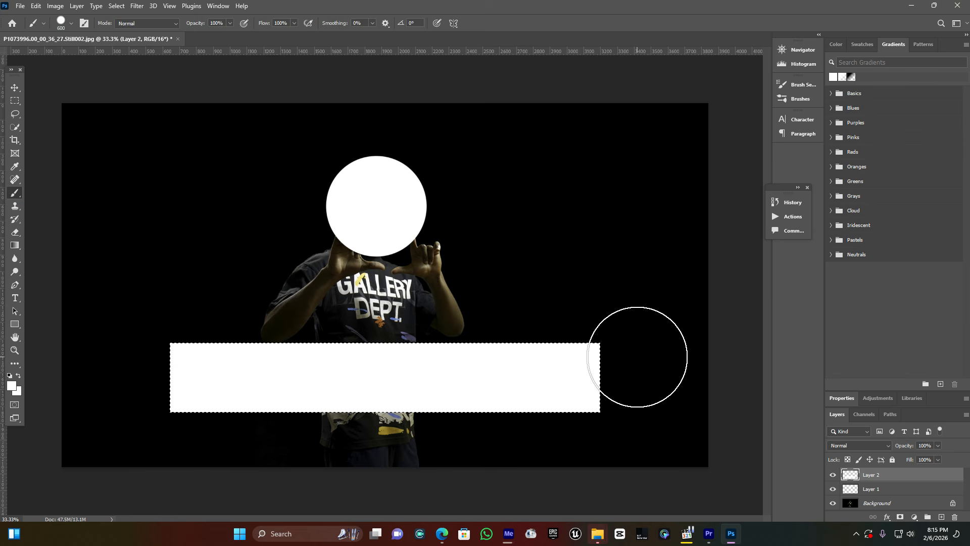
pyautogui.click(120, 6)
pyautogui.click(130, 23)
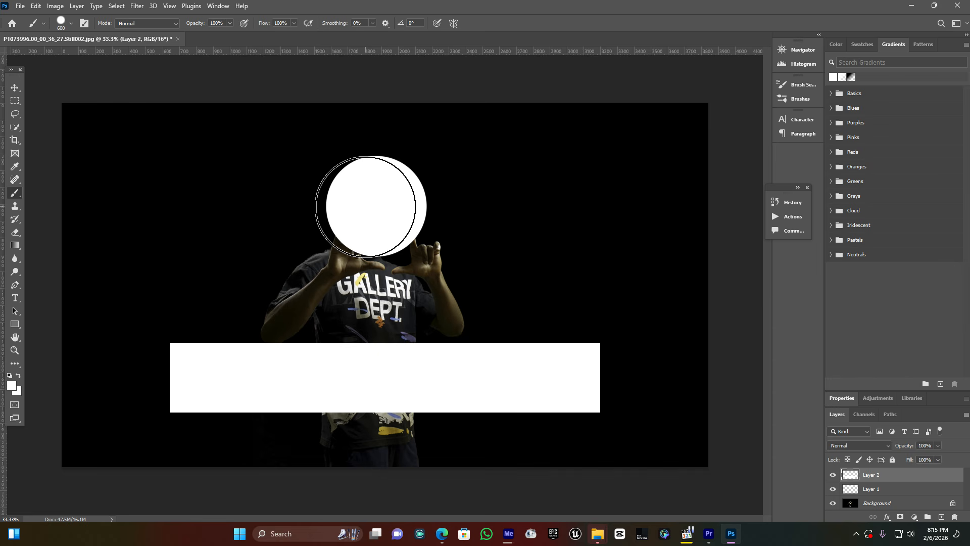
# Apply a white Outer Glow with a size of 114 px to the rectangle's layer and copy the effect to the circle's layer.
pyautogui.click(887, 517)
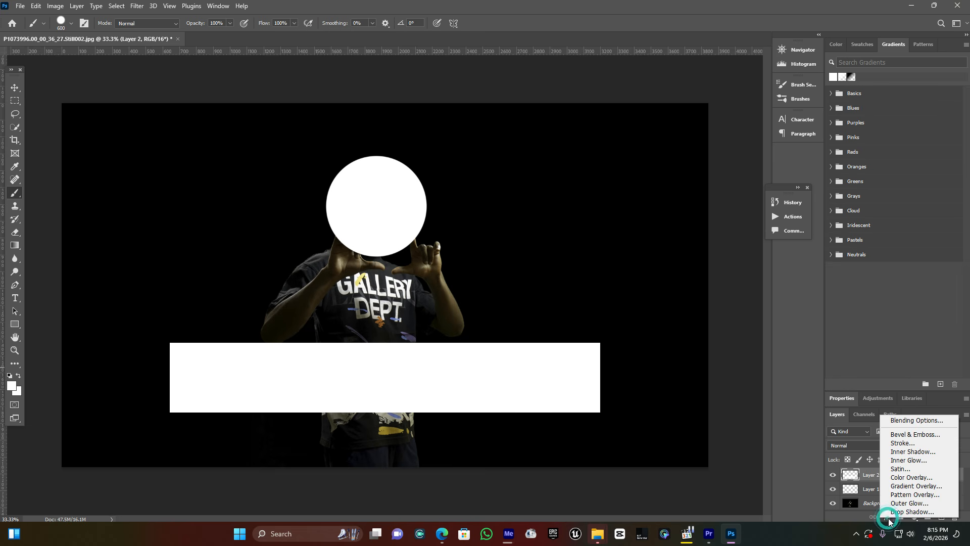
pyautogui.click(908, 511)
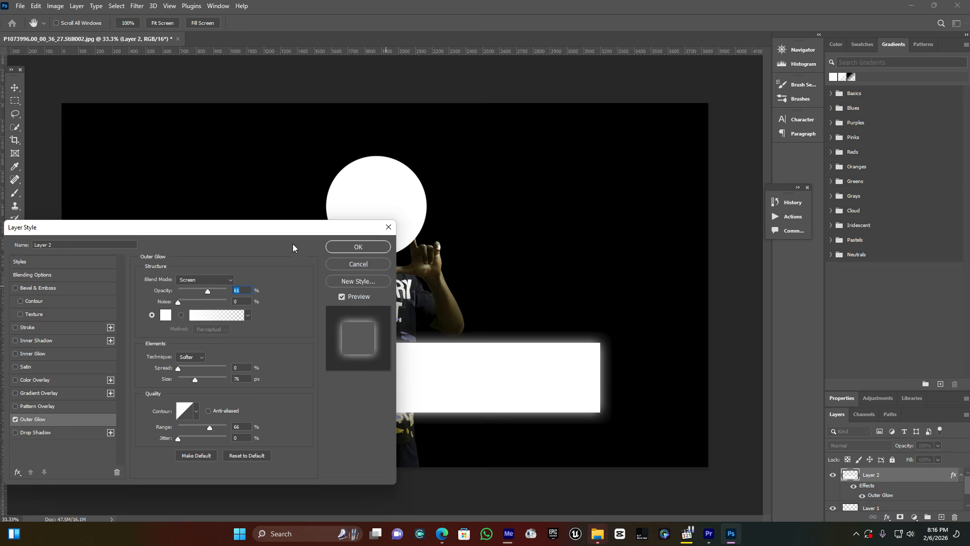
pyautogui.moveTo(270, 231); pyautogui.dragTo(867, 77)
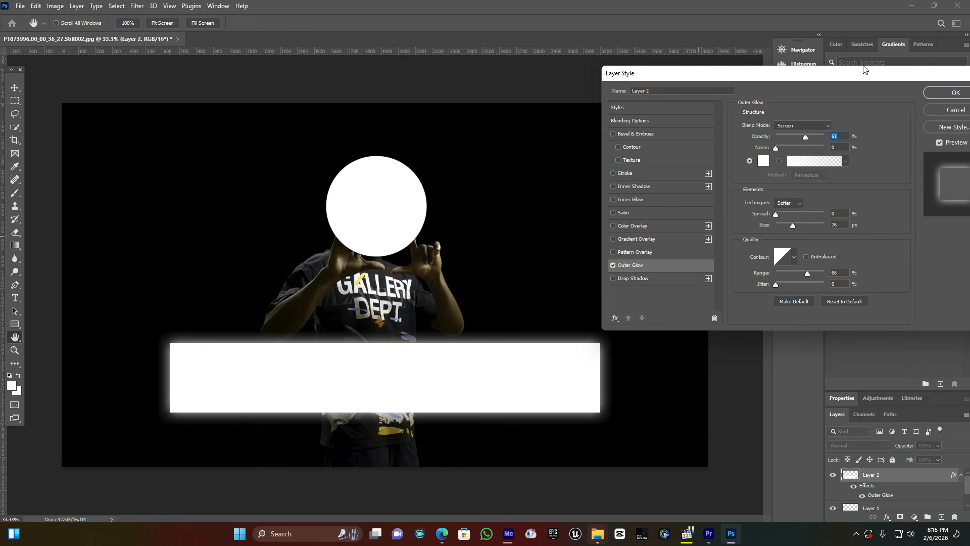
pyautogui.moveTo(858, 76); pyautogui.dragTo(799, 42)
pyautogui.moveTo(732, 189); pyautogui.dragTo(679, 190)
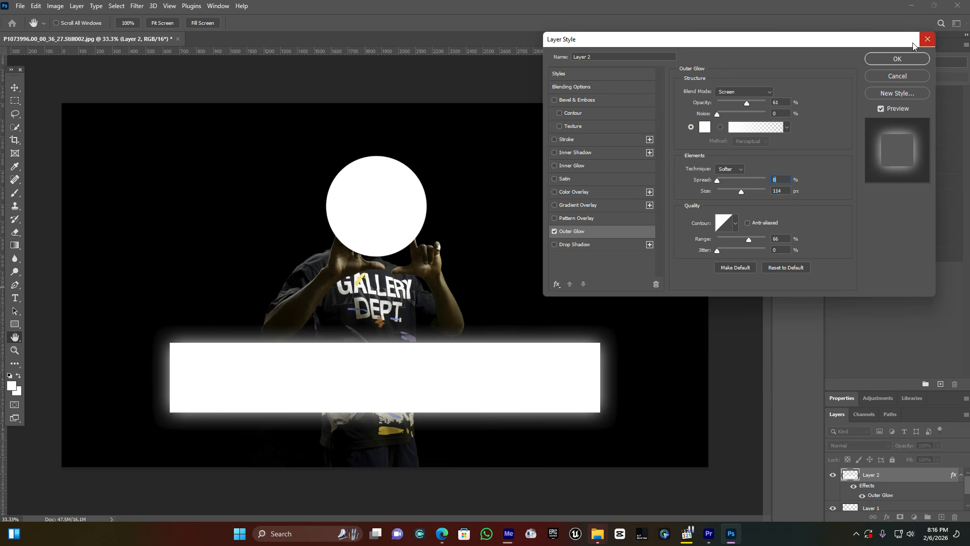
pyautogui.click(890, 59)
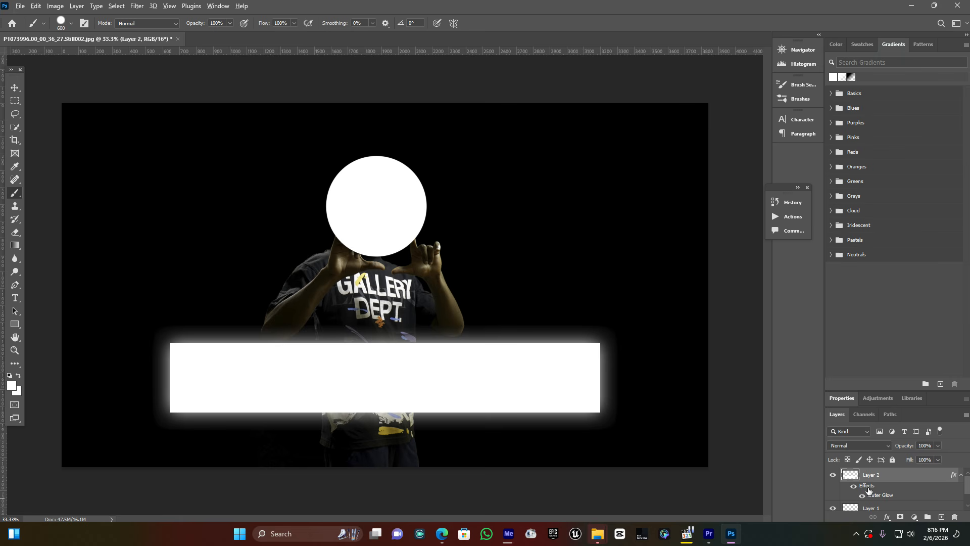
pyautogui.moveTo(867, 486); pyautogui.dragTo(876, 504)
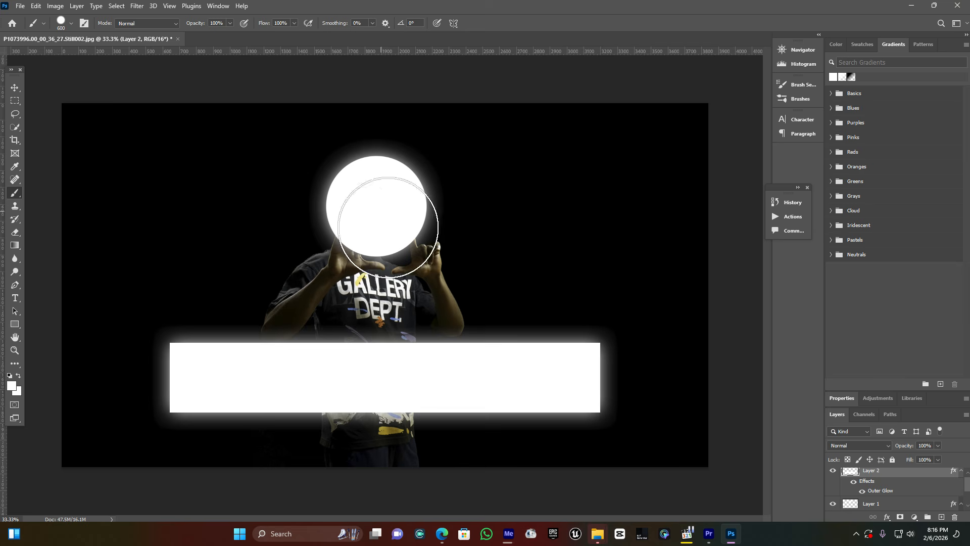
# Hide the Background layer and add an empty layer directly above it, below the circle's layer.
pyautogui.scroll(-2, 887, 486)
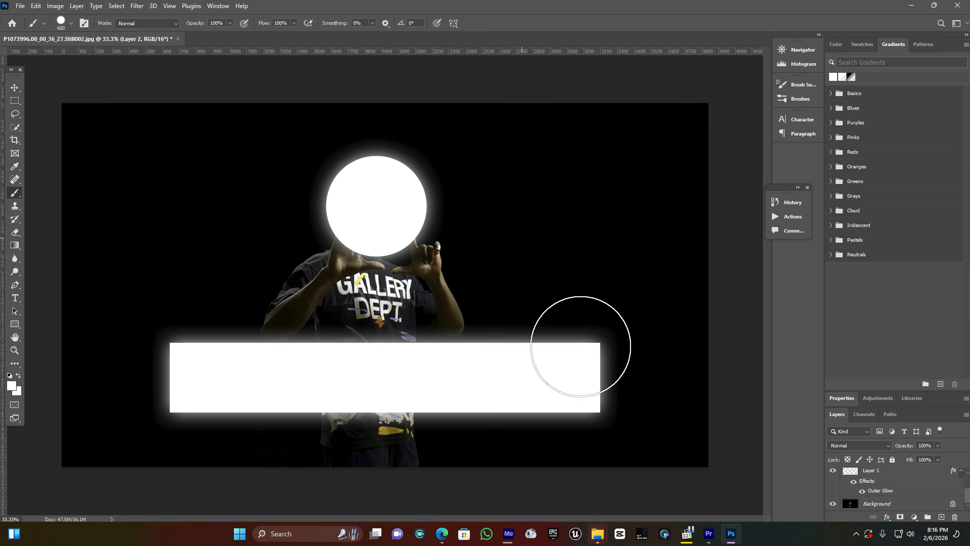
pyautogui.click(833, 504)
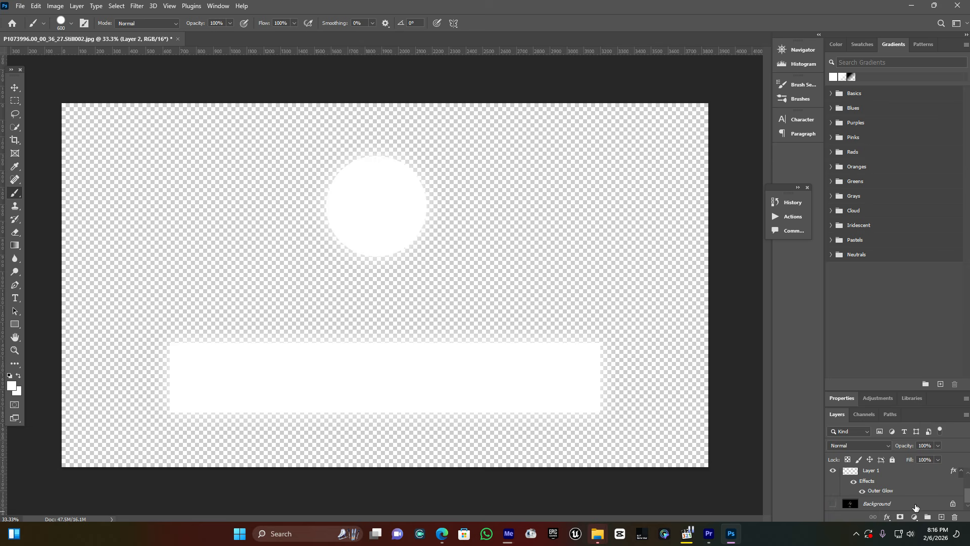
pyautogui.click(914, 503)
pyautogui.click(941, 517)
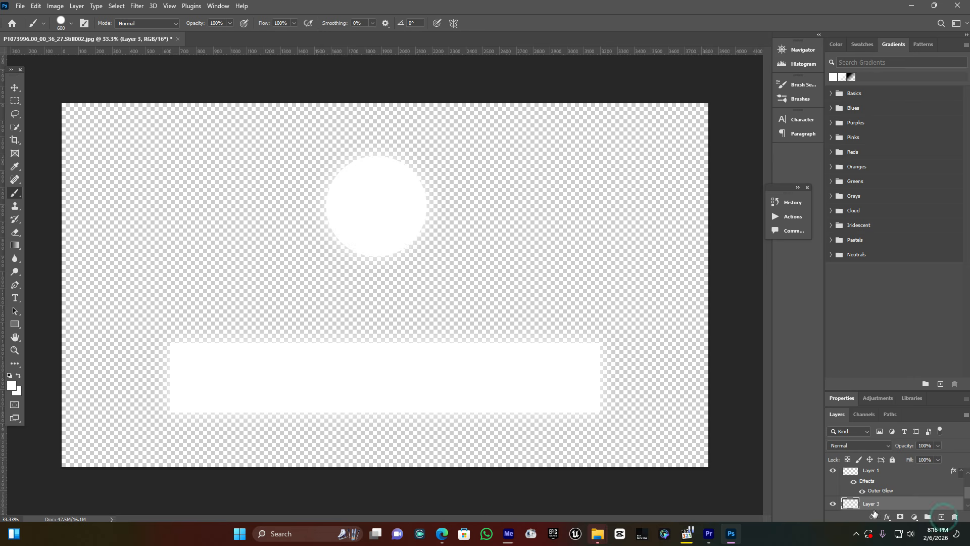
# Set the foreground colour to the near-black 0b0c0c.
pyautogui.click(13, 387)
pyautogui.moveTo(675, 187); pyautogui.dragTo(638, 208)
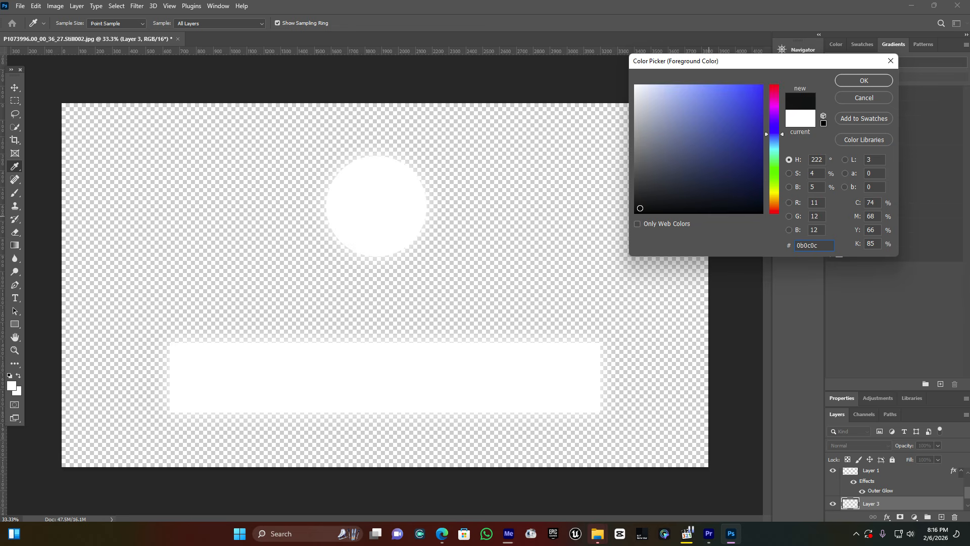
pyautogui.click(865, 82)
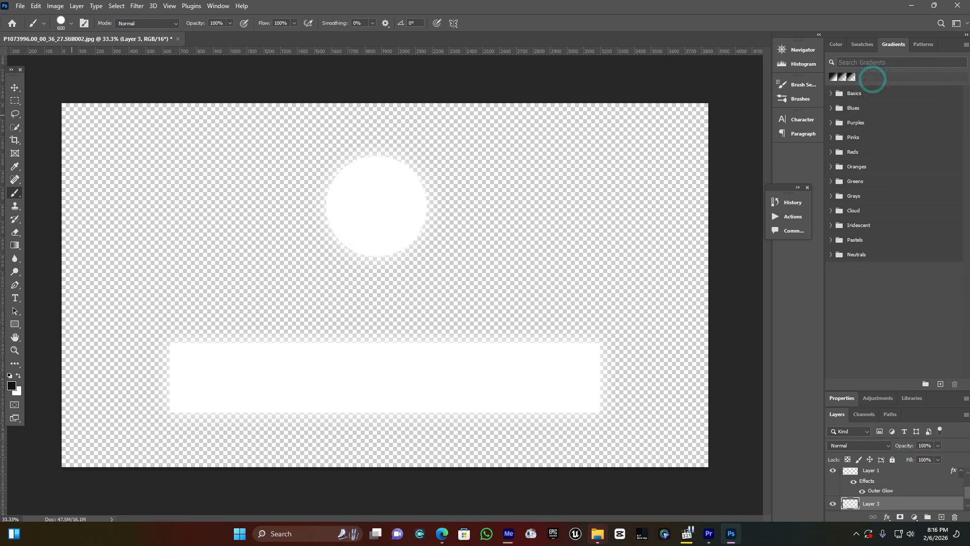
# Paint the whole canvas near-black on the layer beneath the circle and add an empty layer above it.
pyautogui.moveTo(286, 141)
pyautogui.mouseDown()
pyautogui.moveTo(54, 281)
pyautogui.moveTo(122, 215)
pyautogui.moveTo(598, 124)
pyautogui.moveTo(797, 218)
pyautogui.moveTo(440, 303)
pyautogui.moveTo(464, 290)
pyautogui.moveTo(177, 303)
pyautogui.moveTo(151, 444)
pyautogui.moveTo(606, 429)
pyautogui.moveTo(727, 329)
pyautogui.moveTo(622, 438)
pyautogui.moveTo(375, 353)
pyautogui.moveTo(604, 405)
pyautogui.moveTo(558, 298)
pyautogui.mouseUp()
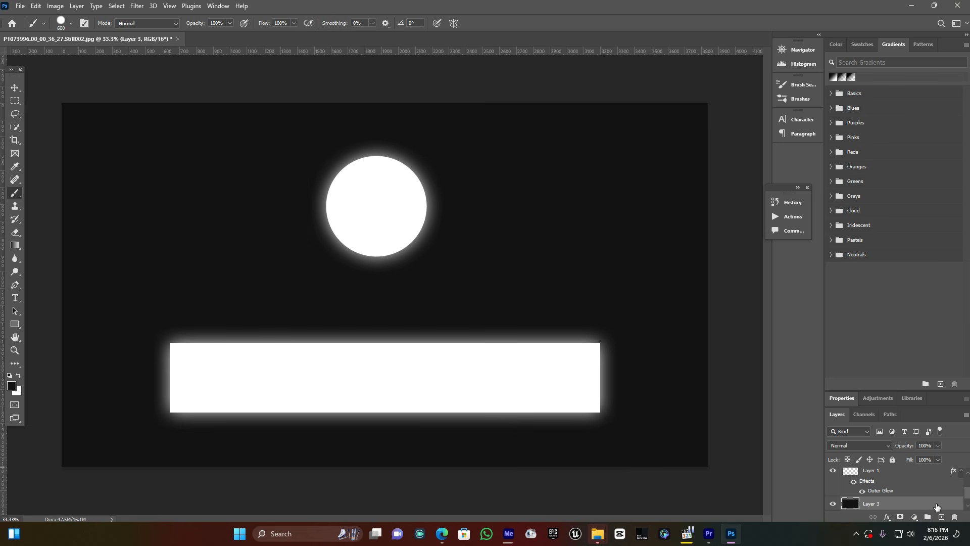
pyautogui.click(942, 517)
pyautogui.scroll(-2, 910, 488)
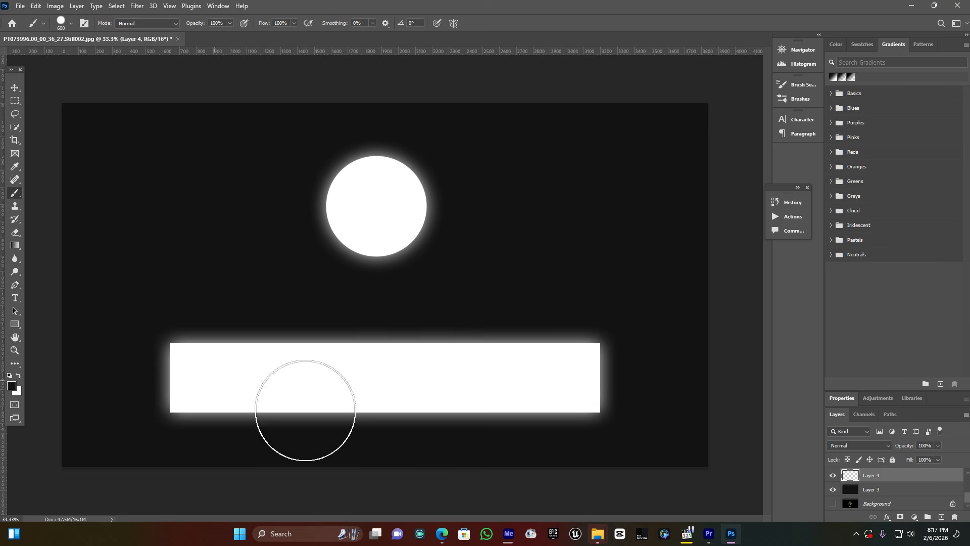
# Enlarge the brush to 1700 px.
pyautogui.press(']')
pyautogui.press(']')
pyautogui.press(']')
pyautogui.press(']')
pyautogui.press(']')
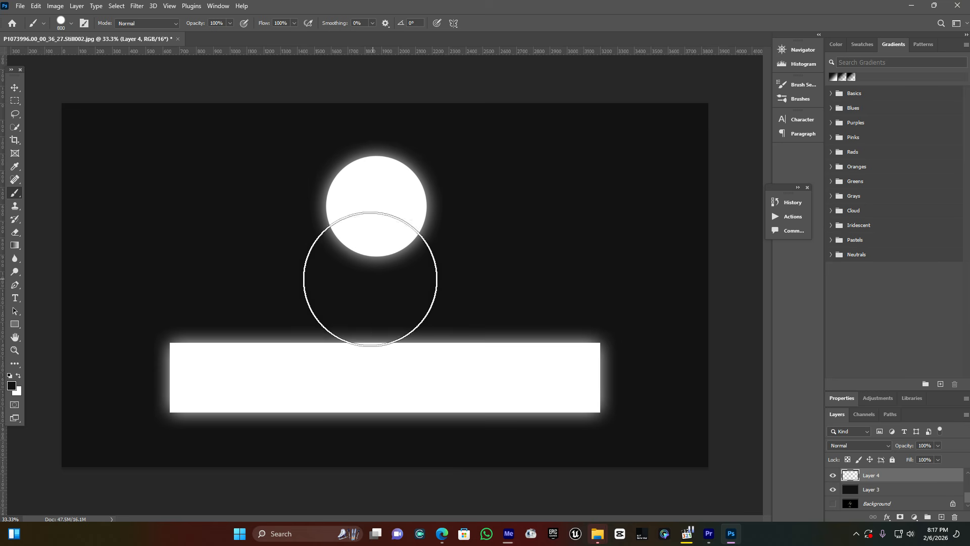
pyautogui.press(']')
pyautogui.press(']')
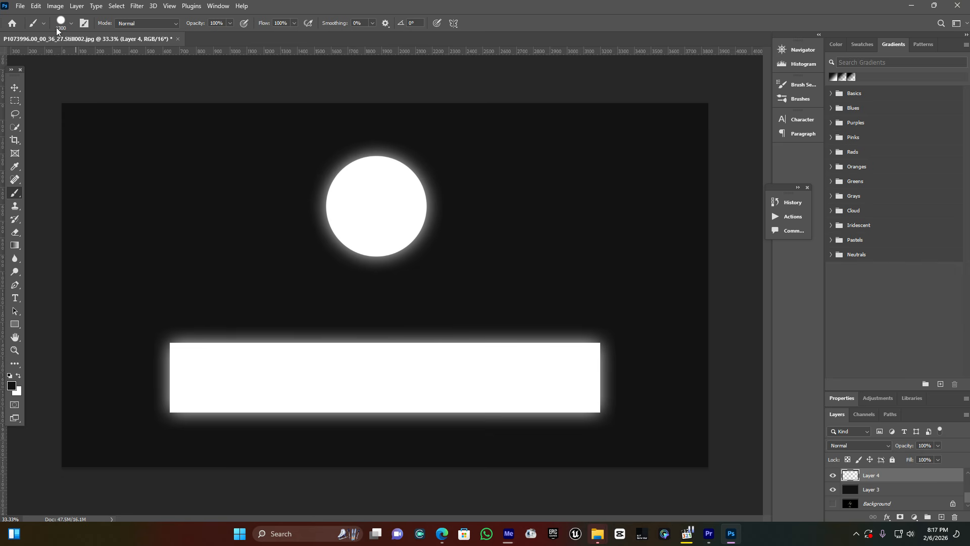
pyautogui.click(71, 24)
pyautogui.click(110, 54)
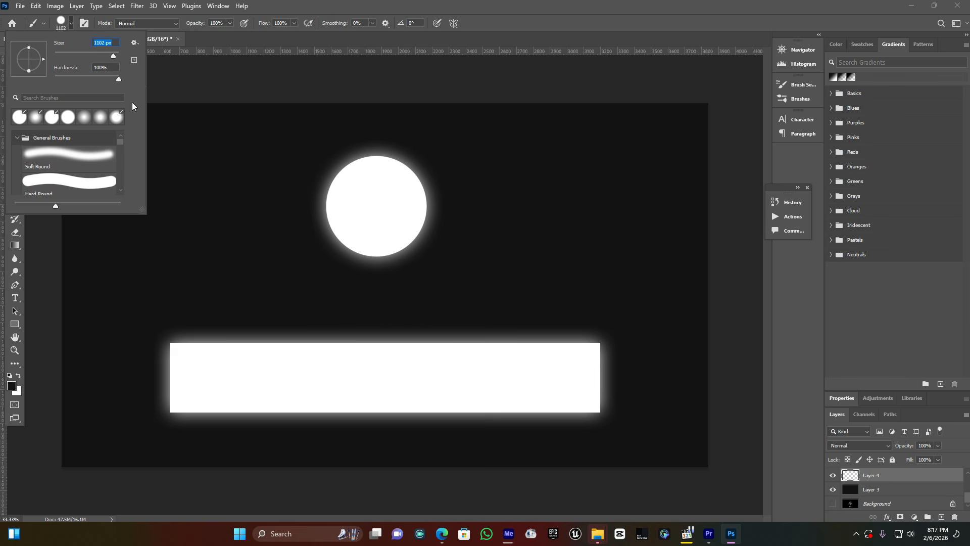
pyautogui.click(115, 55)
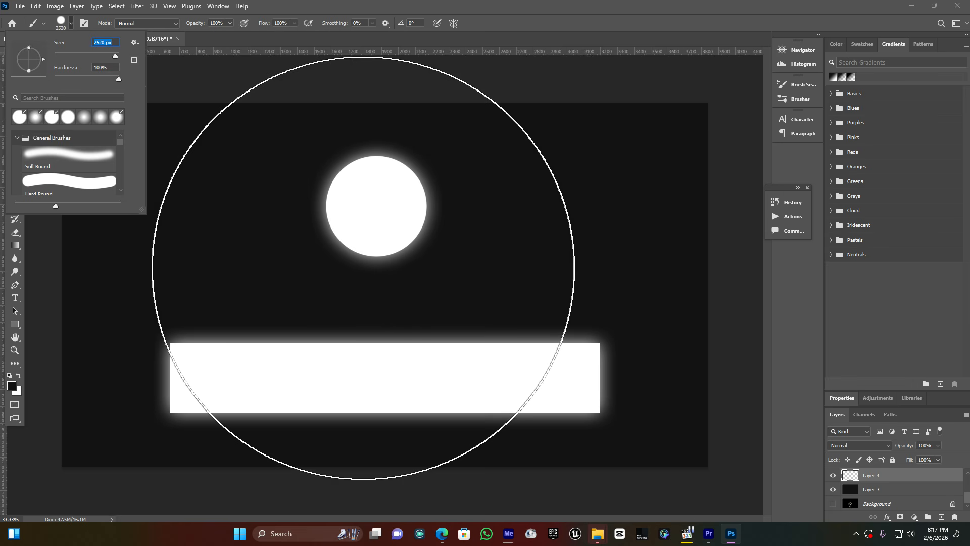
pyautogui.write('2900')
pyautogui.press('Return')
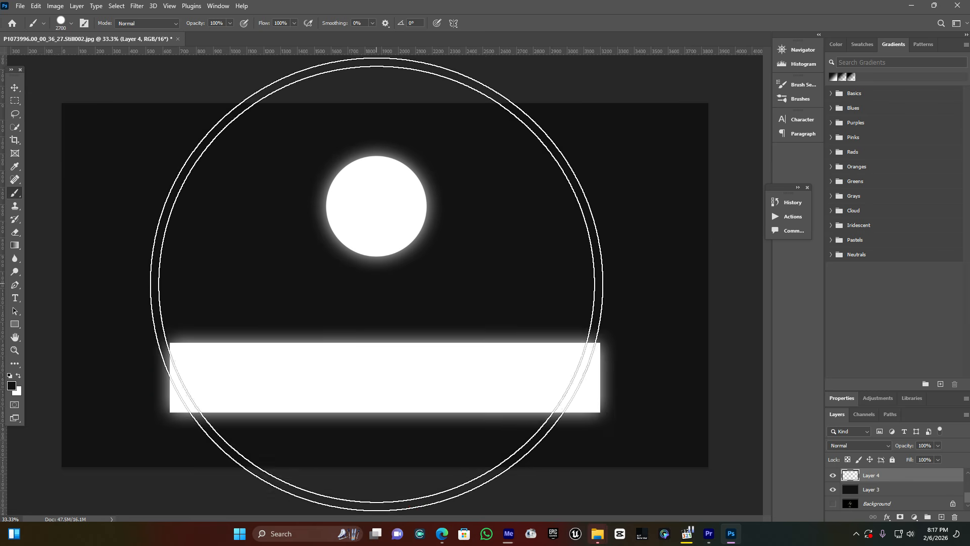
pyautogui.press('[')
pyautogui.press('[')
pyautogui.press('[')
pyautogui.press('[')
pyautogui.press('[')
pyautogui.press('[')
pyautogui.press('[')
pyautogui.press('[')
pyautogui.press('[')
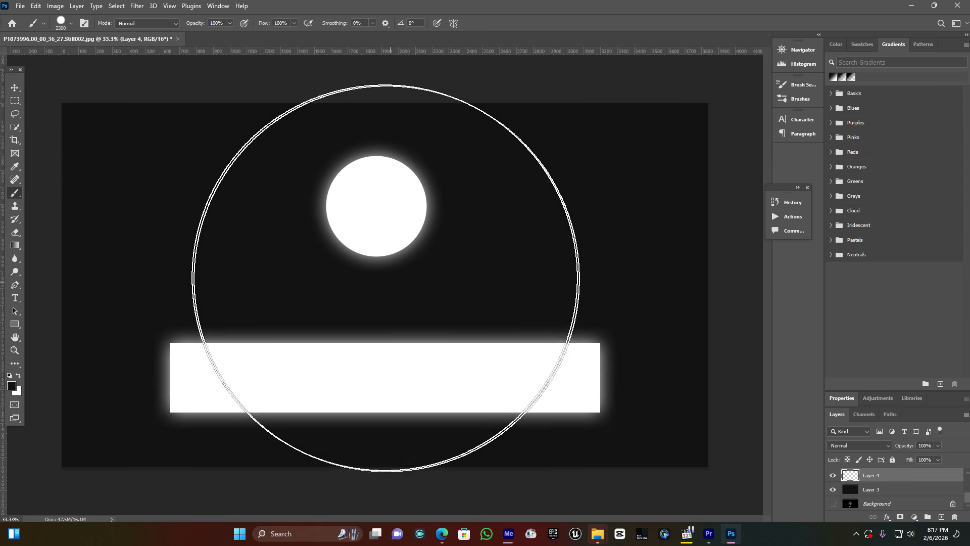
pyautogui.press('[')
pyautogui.press('[')
pyautogui.press('[')
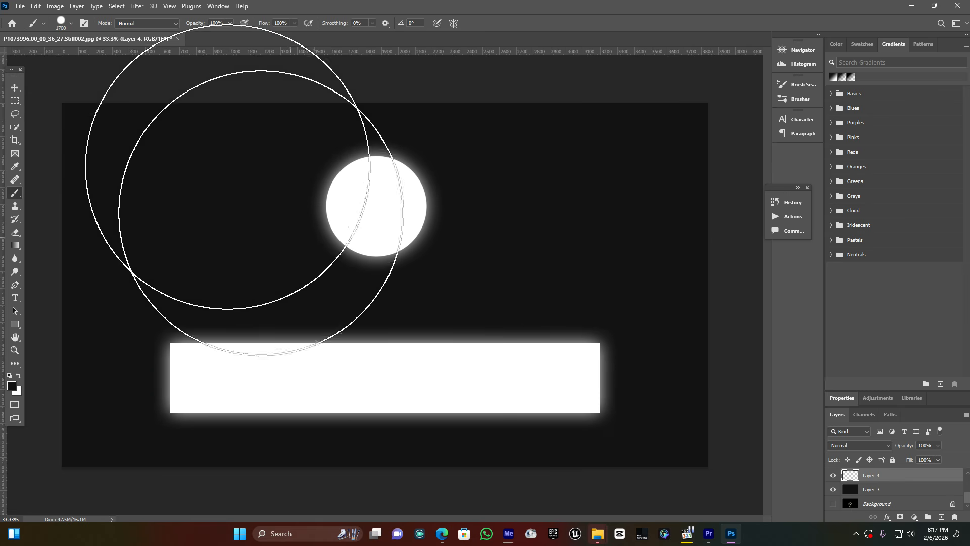
# Lower the brush hardness for a soft edge and increase its size to 1900 px.
pyautogui.click(70, 25)
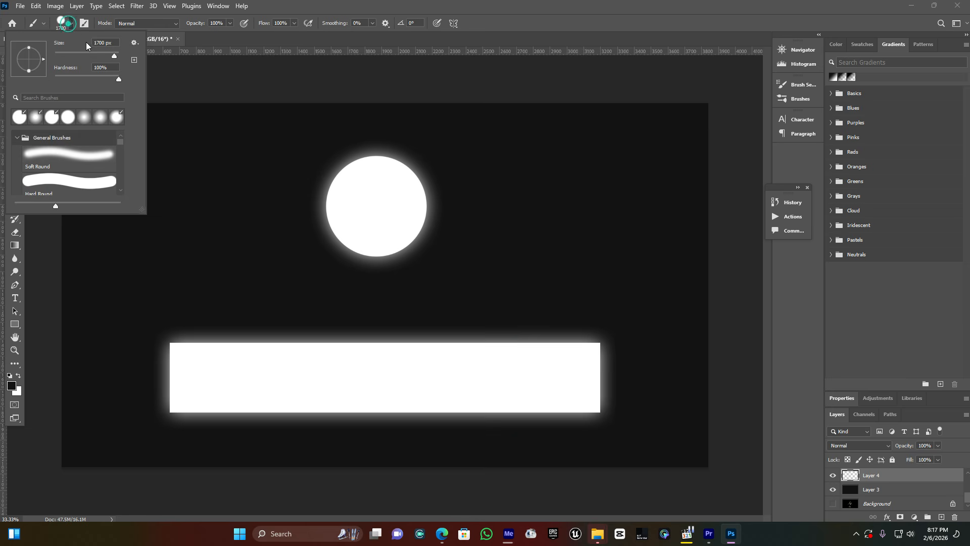
pyautogui.moveTo(82, 79); pyautogui.dragTo(75, 80)
pyautogui.click(427, 4)
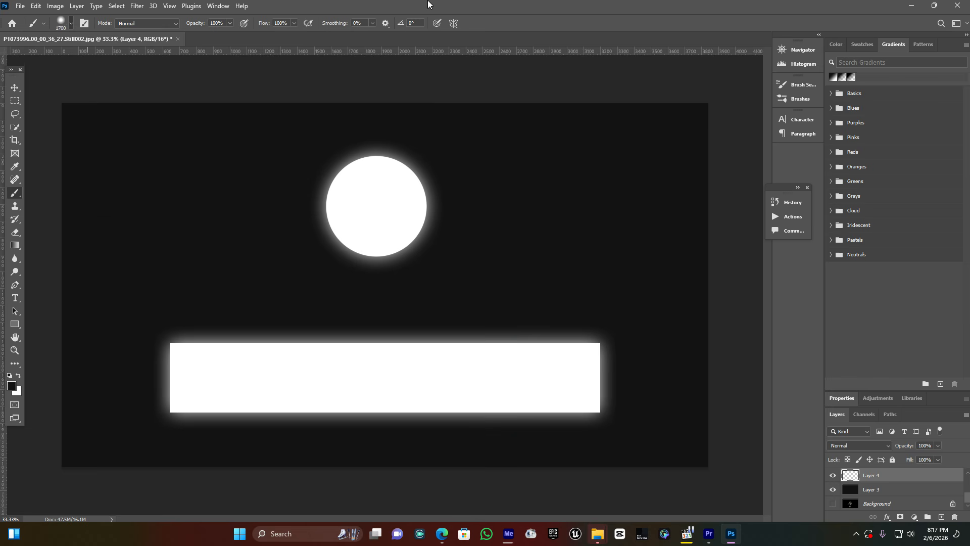
pyautogui.press(']')
pyautogui.press(']')
# Paint one large soft white spot between the circle and the rectangle, and lower its layer's opacity to 7%.
pyautogui.click(375, 281)
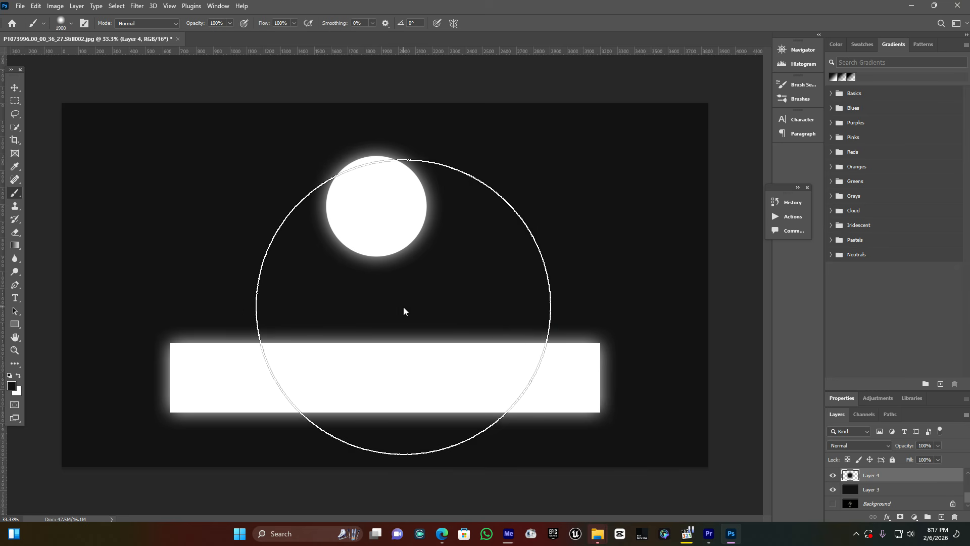
pyautogui.hotkey('ctrl', 'z')
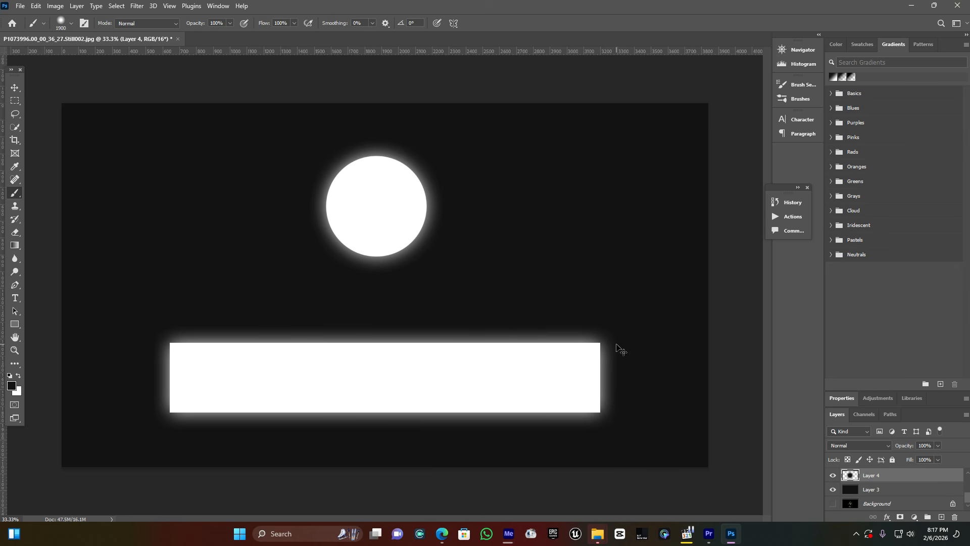
pyautogui.click(18, 375)
pyautogui.click(378, 283)
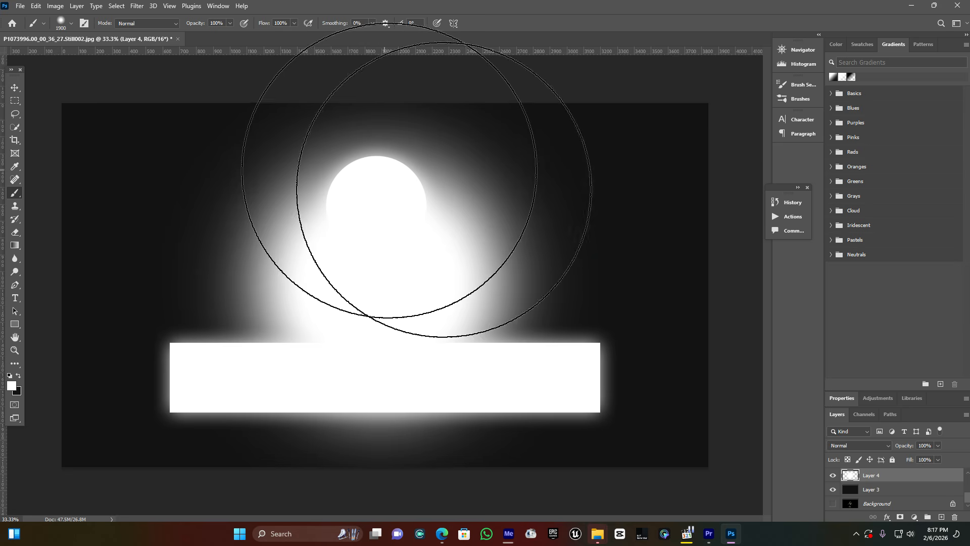
pyautogui.click(939, 445)
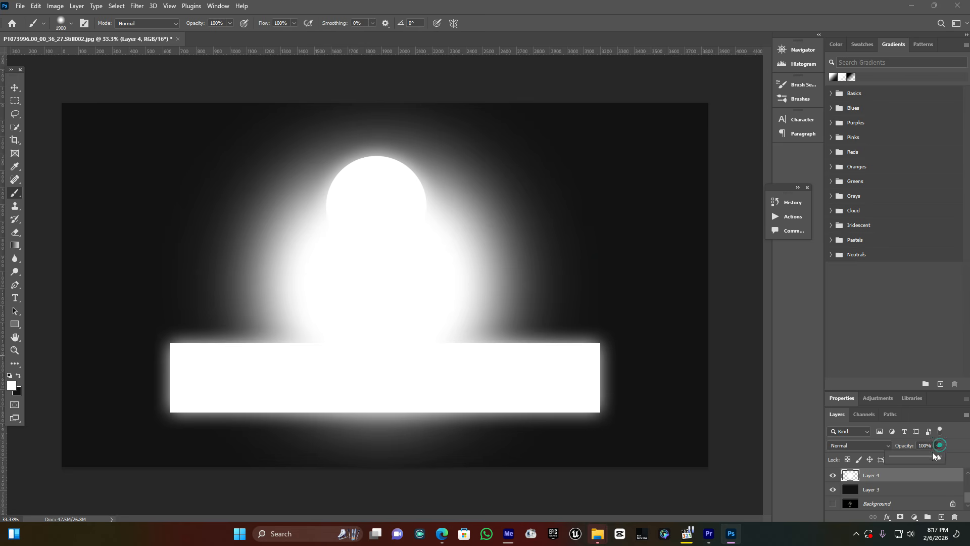
pyautogui.moveTo(907, 457); pyautogui.dragTo(902, 457)
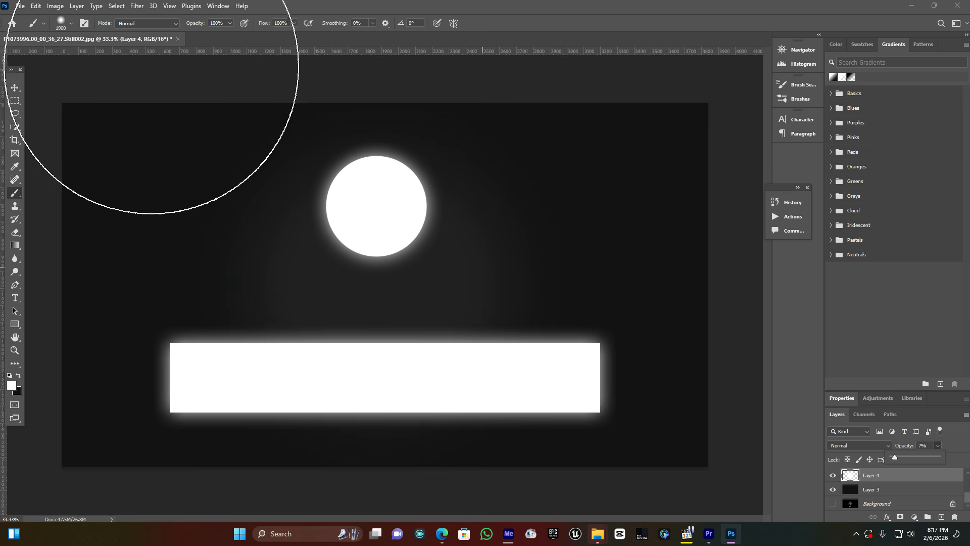
# Save a copy of the artwork as a JPEG named bg in the Pictures folder.
pyautogui.click(19, 7)
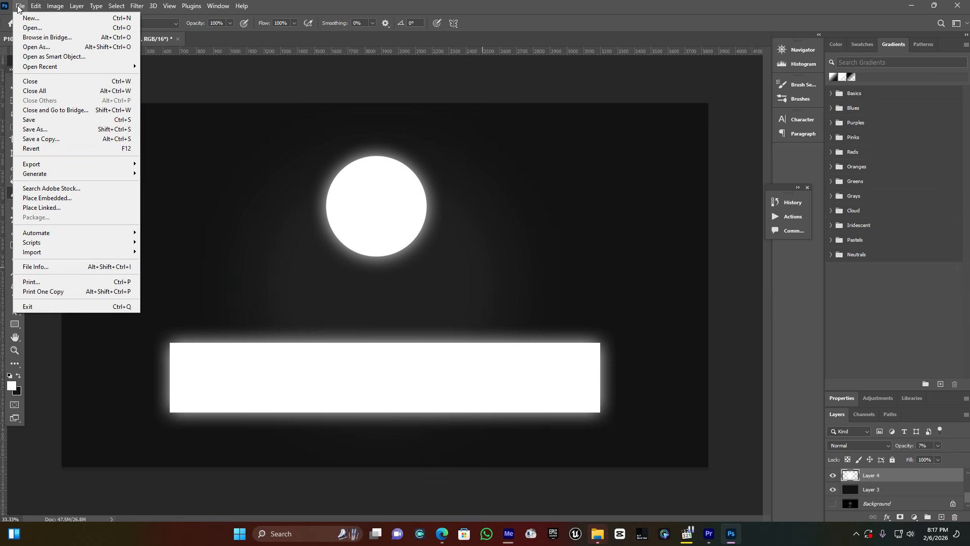
pyautogui.click(50, 139)
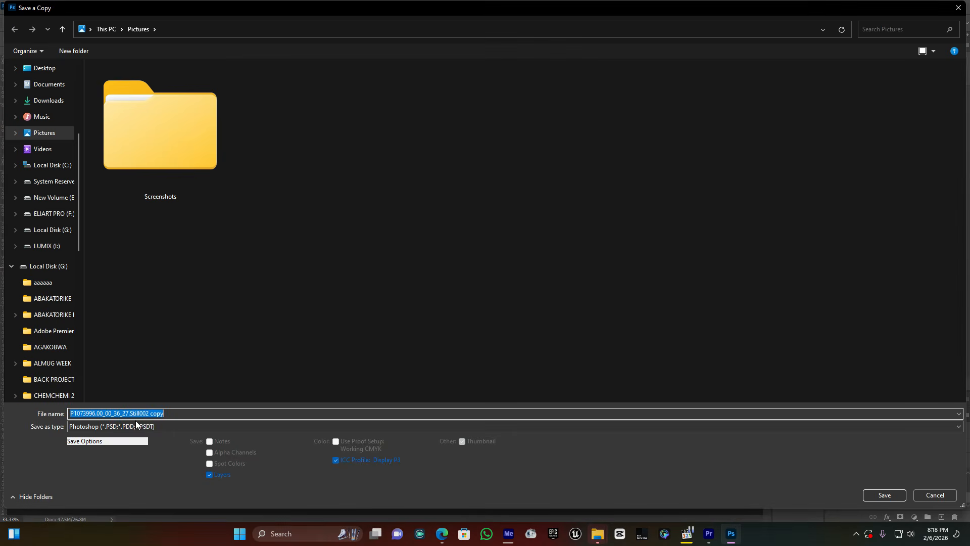
pyautogui.click(132, 426)
pyautogui.click(129, 364)
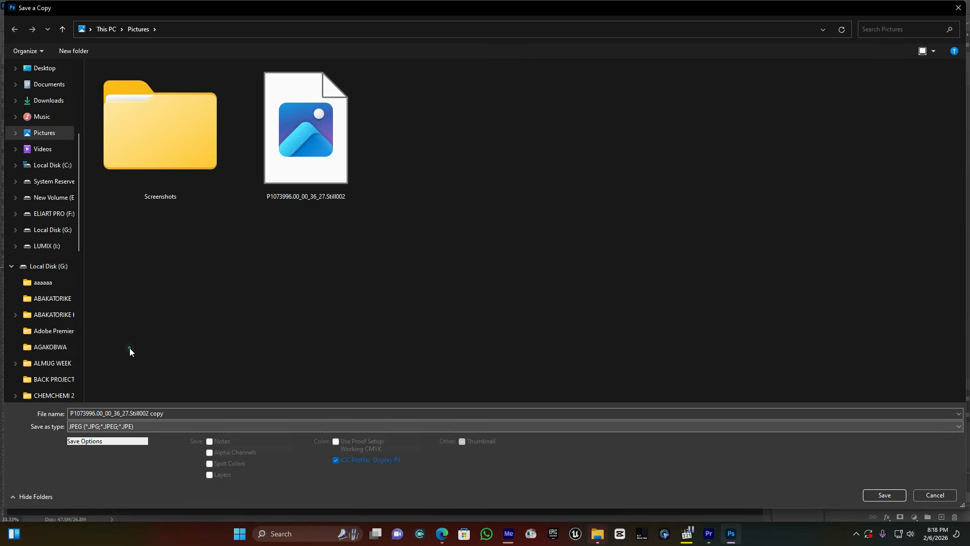
pyautogui.click(187, 414)
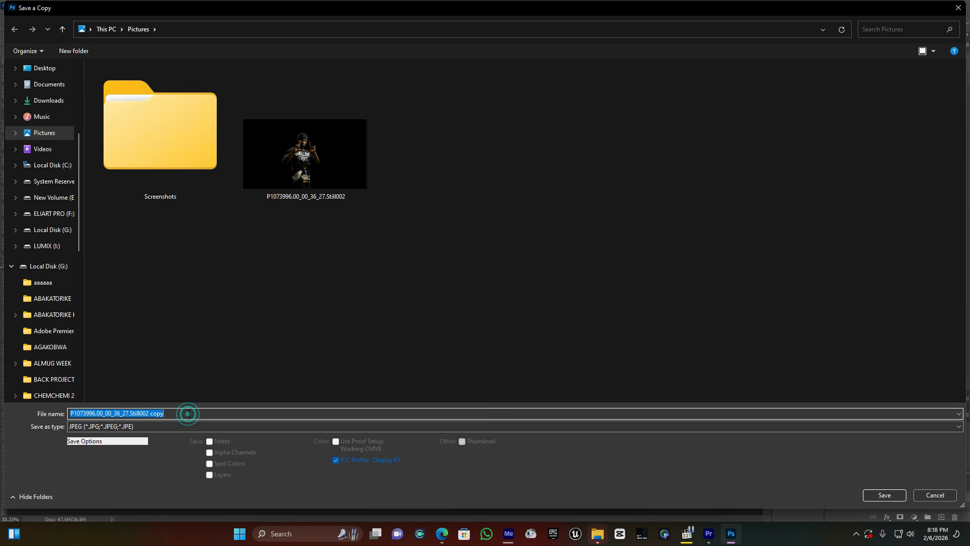
pyautogui.write('bg')
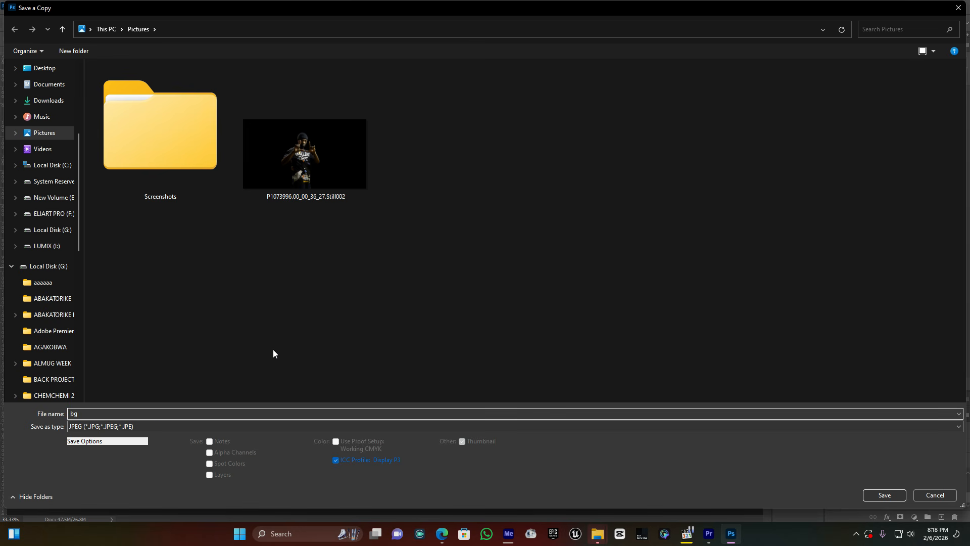
pyautogui.click(883, 494)
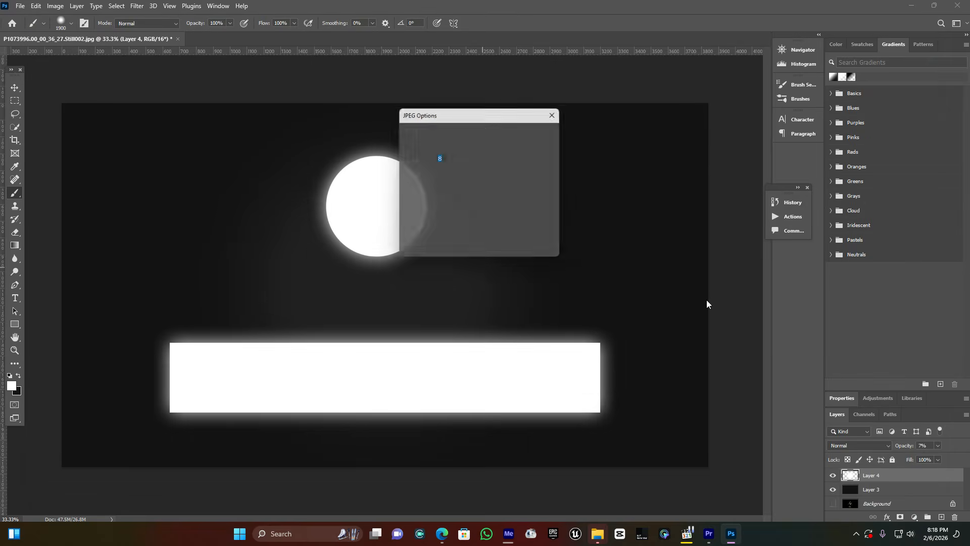
pyautogui.click(541, 133)
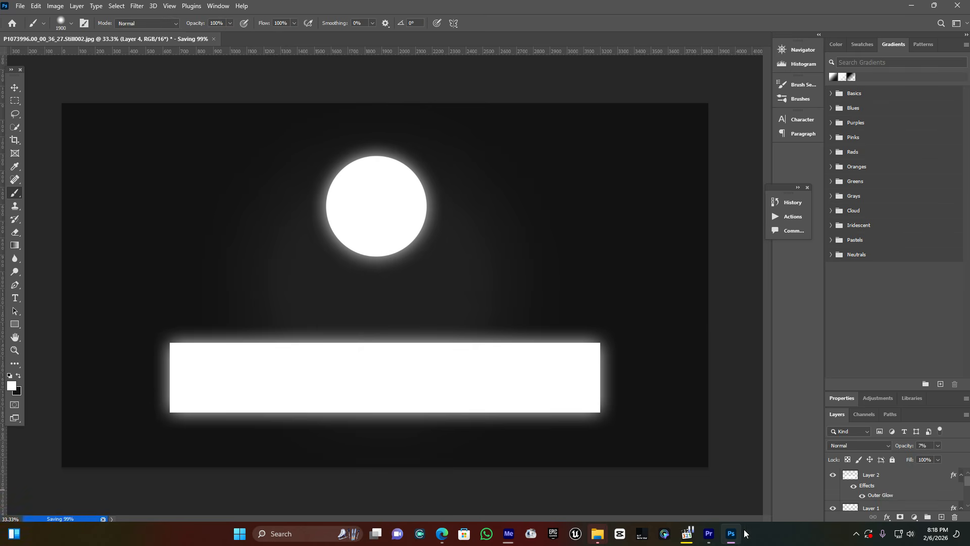
# Switch to Premiere Pro and move the P1073996.MP4 video clip up to track V2.
pyautogui.click(709, 533)
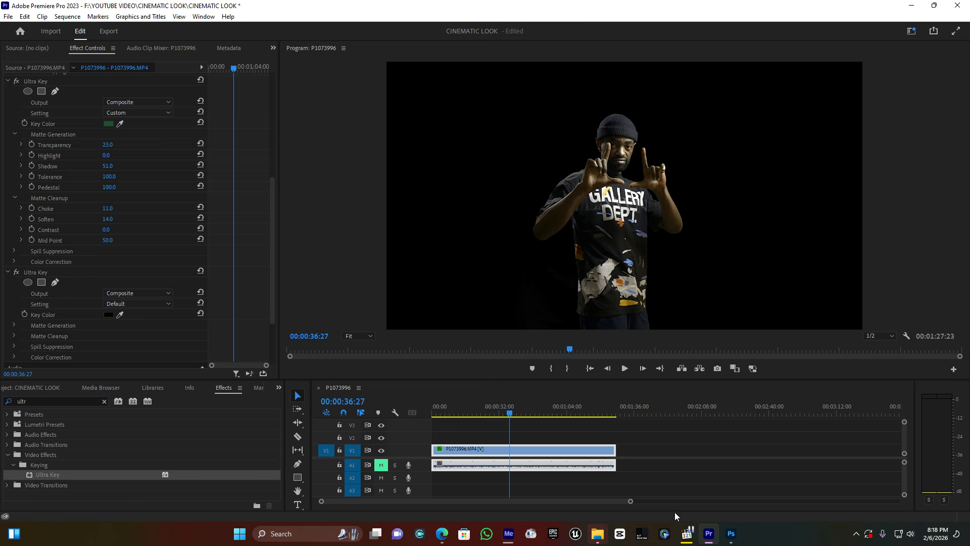
pyautogui.moveTo(477, 450)
pyautogui.mouseDown()
pyautogui.moveTo(479, 441)
pyautogui.moveTo(468, 456)
pyautogui.mouseUp()
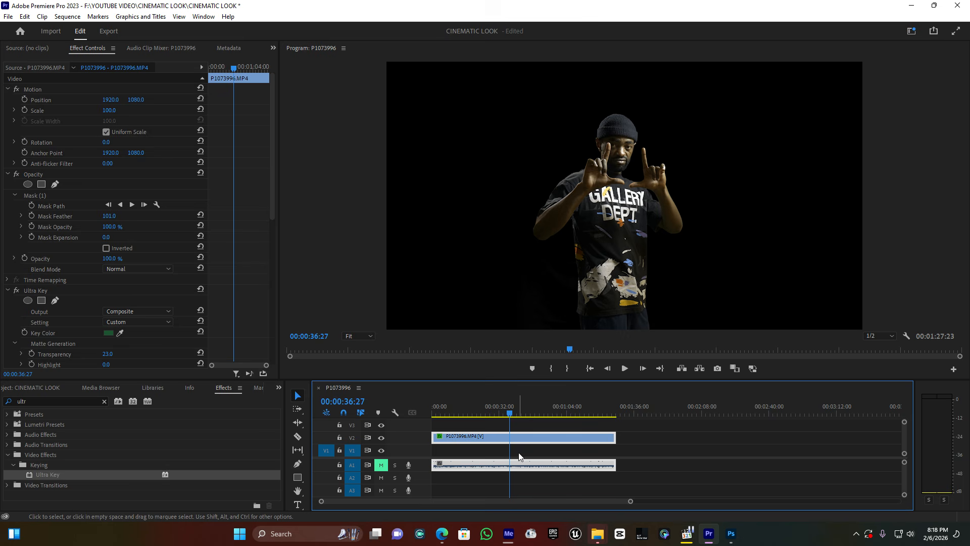
# Import the bg image and place it on track V1 beneath the video, extended to the clip's full length.
pyautogui.hotkey('ctrl', 'i')
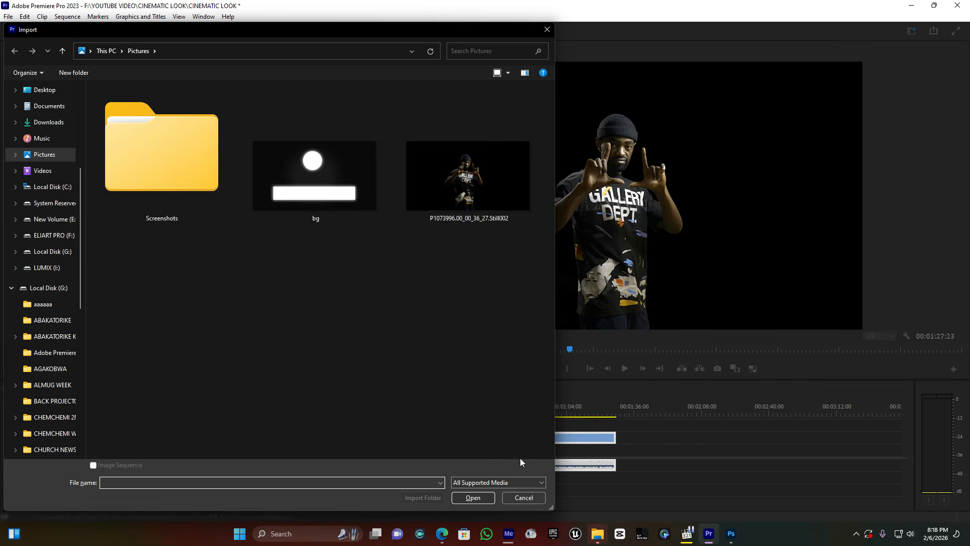
pyautogui.doubleClick(296, 177)
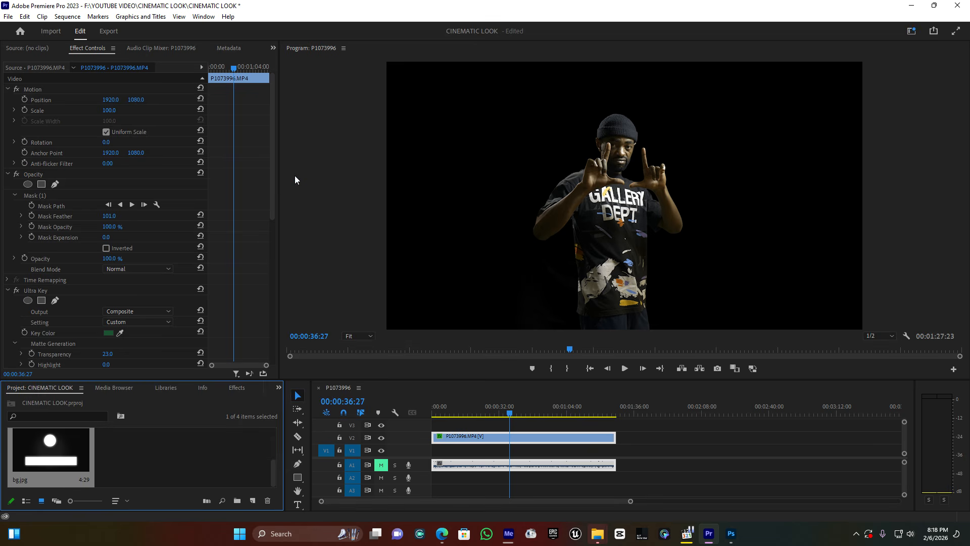
pyautogui.moveTo(45, 444); pyautogui.dragTo(602, 453)
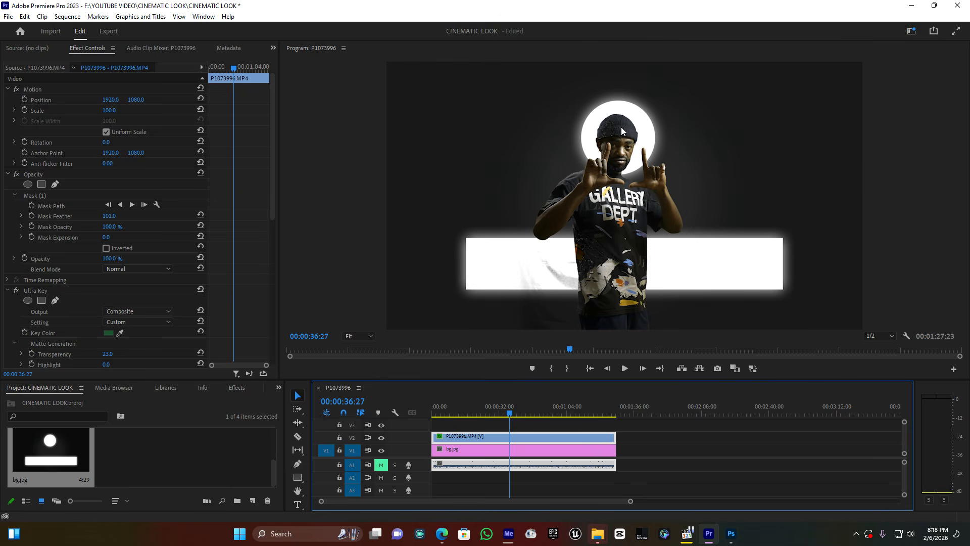
# Set the first Ultra Key's Transparency to 7 and Shadow to 56, judging the matte at an earlier frame.
pyautogui.click(482, 413)
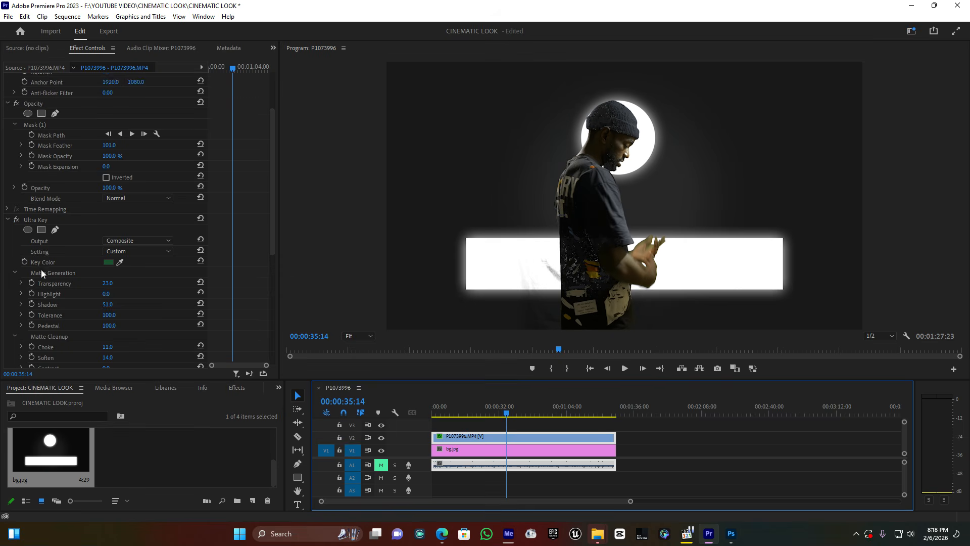
pyautogui.scroll(-2, 70, 298)
pyautogui.moveTo(109, 254); pyautogui.dragTo(110, 274)
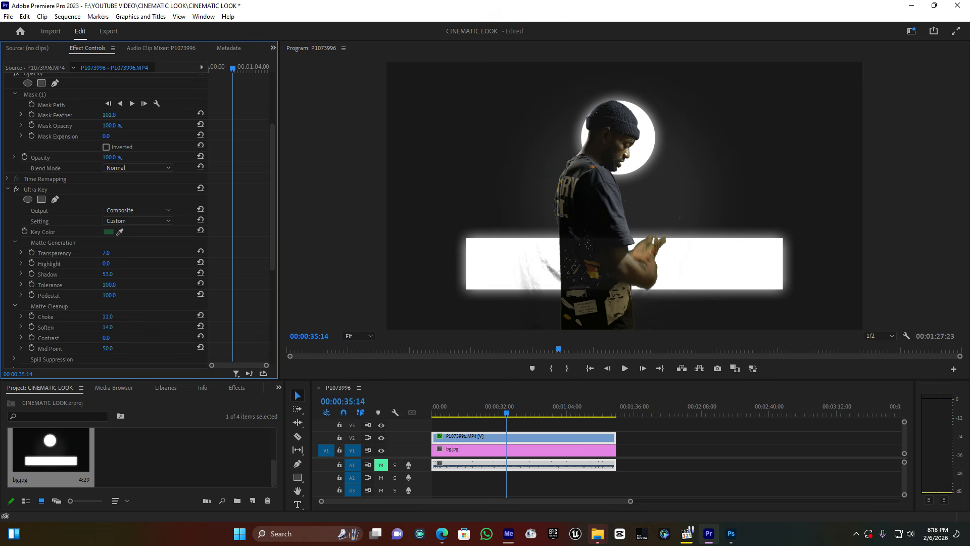
# Check the key further along the clip and set the first Ultra Key's Tolerance to 98 and Transparency to 8.
pyautogui.moveTo(509, 410); pyautogui.dragTo(531, 410)
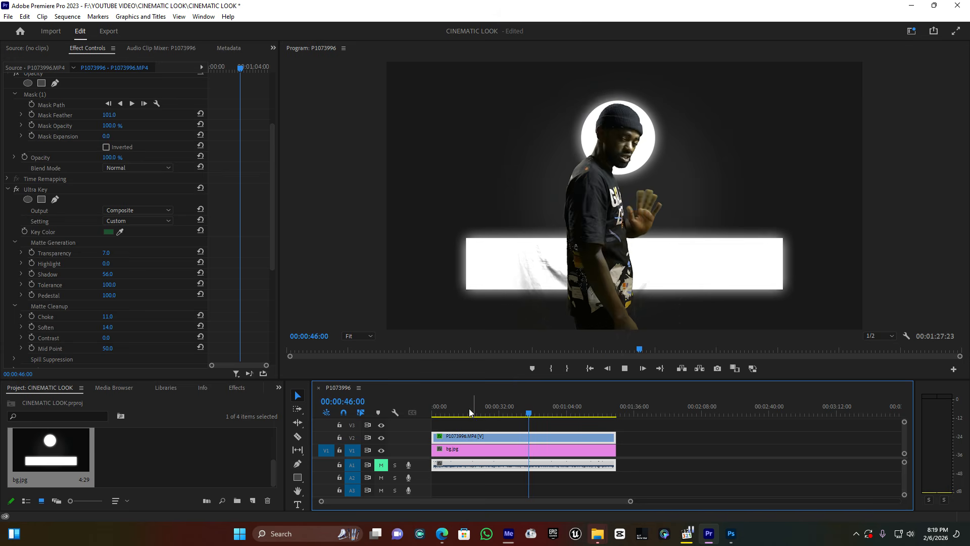
pyautogui.press('space')
pyautogui.press('space')
pyautogui.click(108, 290)
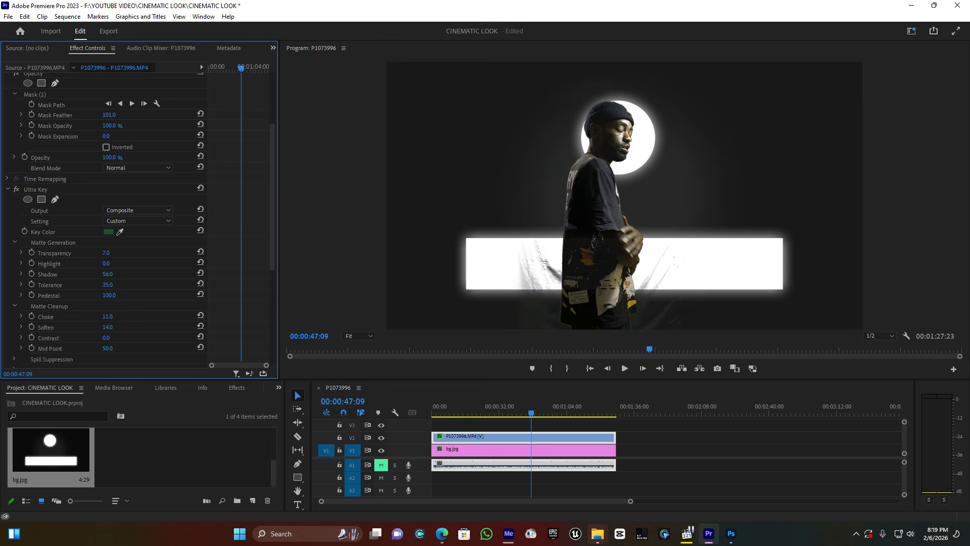
pyautogui.moveTo(116, 286); pyautogui.dragTo(106, 286)
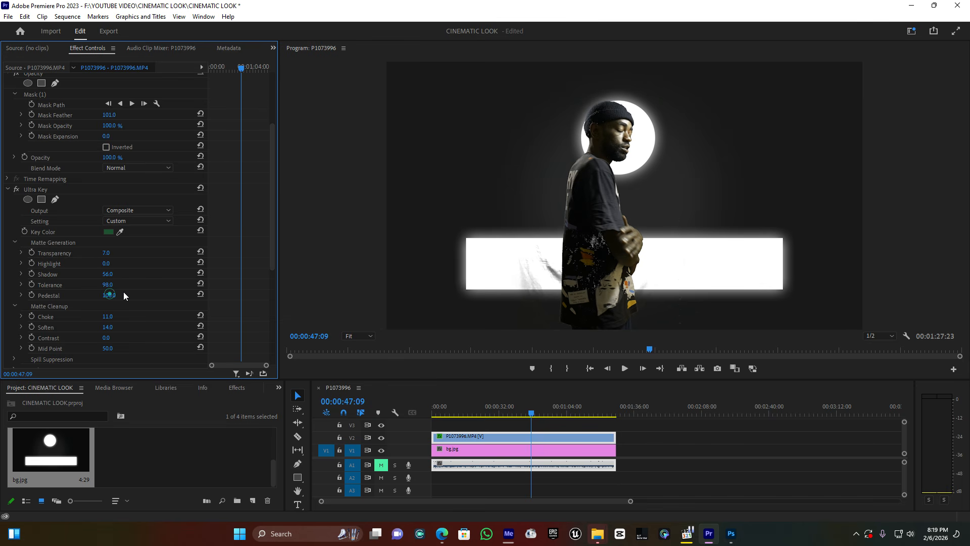
pyautogui.moveTo(106, 253); pyautogui.dragTo(107, 253)
# Play back an earlier part of the sequence to examine the keyed man against the glowing backdrop.
pyautogui.press('space')
pyautogui.moveTo(497, 410); pyautogui.dragTo(480, 416)
pyautogui.press('space')
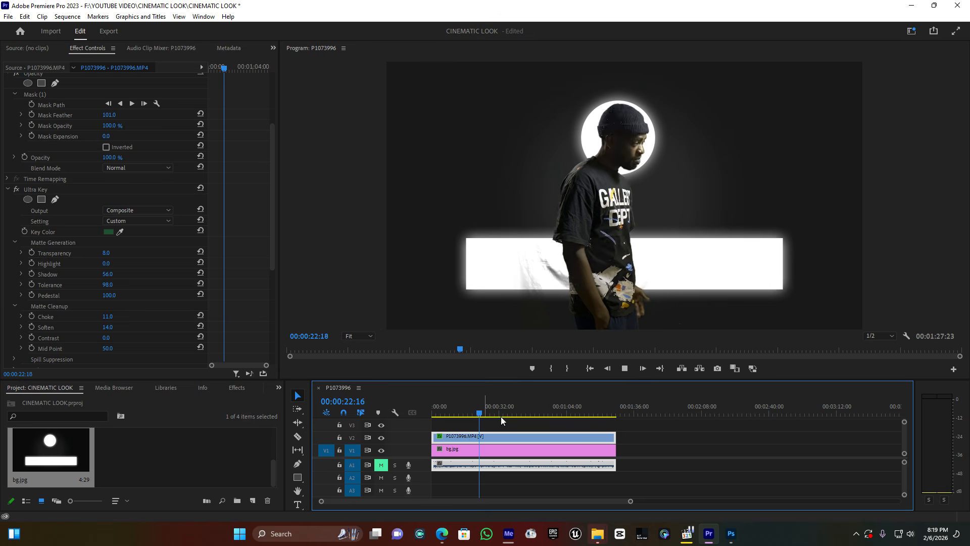
pyautogui.press('space')
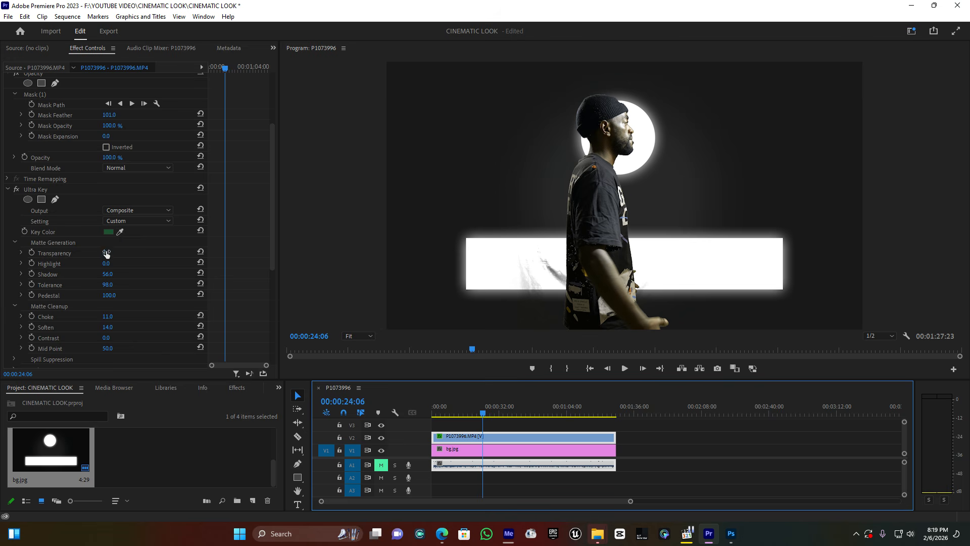
# Set the first Ultra Key's Highlight to 6 and play back a short stretch to check the matte.
pyautogui.moveTo(107, 263); pyautogui.dragTo(112, 263)
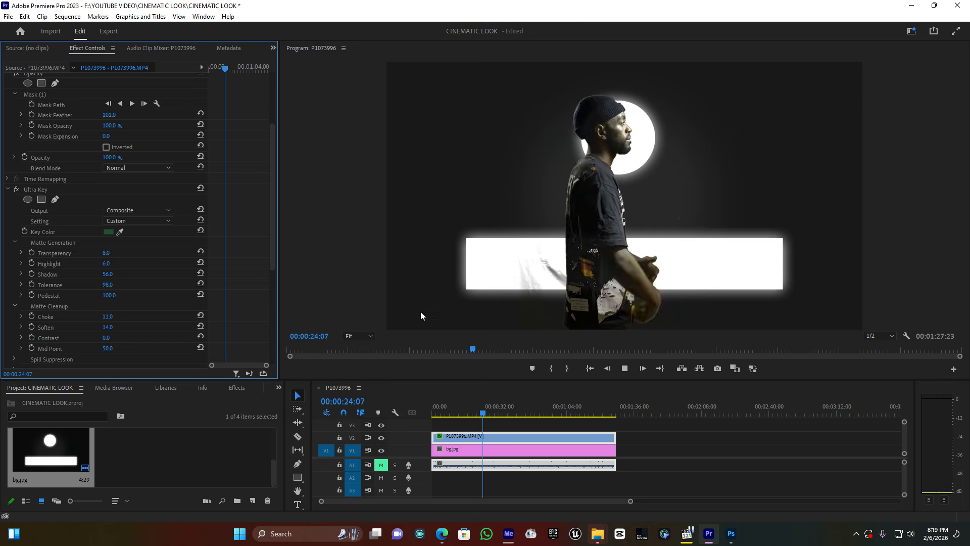
pyautogui.press('space')
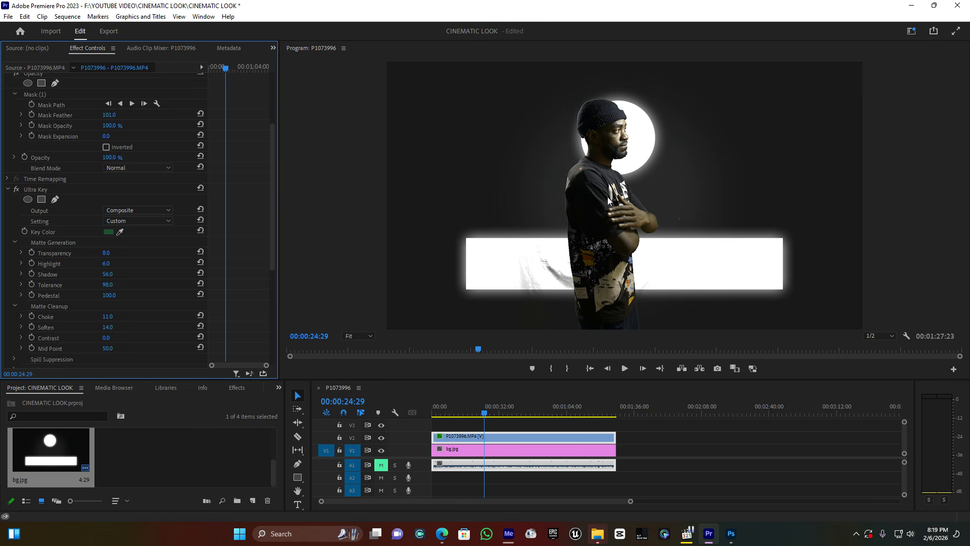
# Switch to the Color workspace, set the man clip's Lumetri Saturation to 0, and play back the black-and-white result.
pyautogui.click(913, 33)
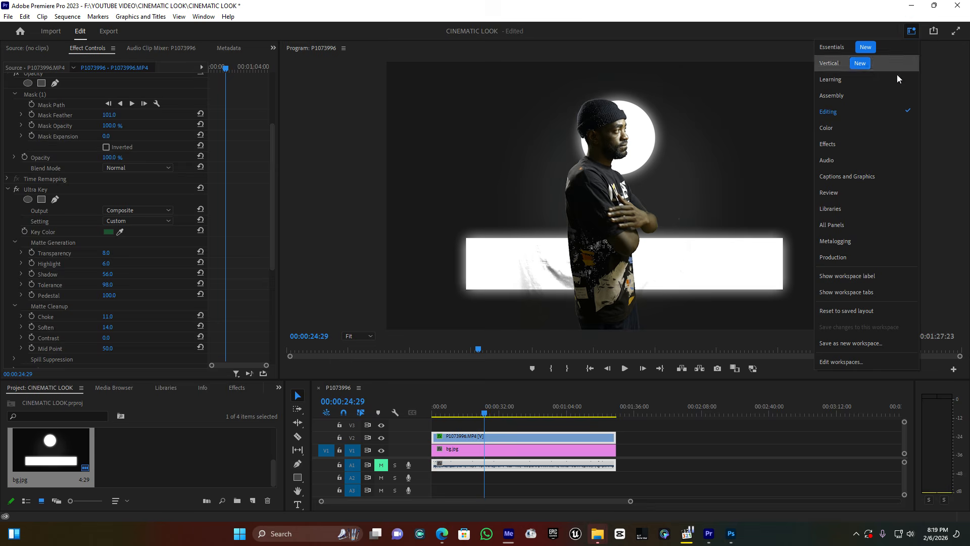
pyautogui.click(840, 132)
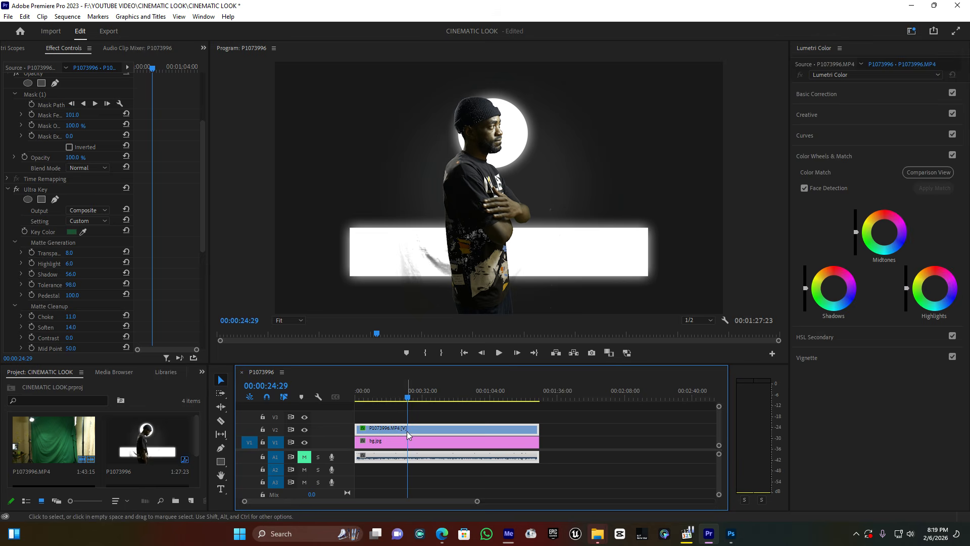
pyautogui.click(826, 93)
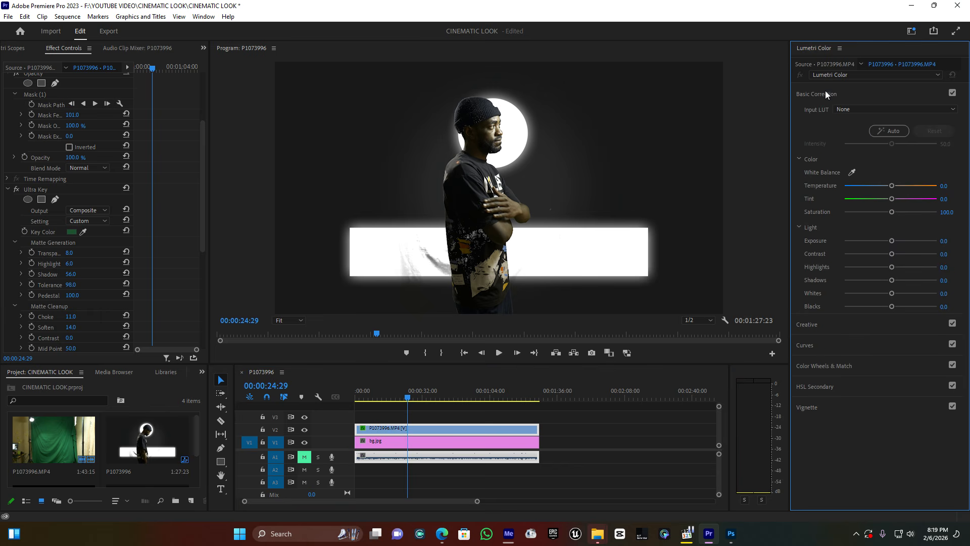
pyautogui.moveTo(893, 212); pyautogui.dragTo(877, 212)
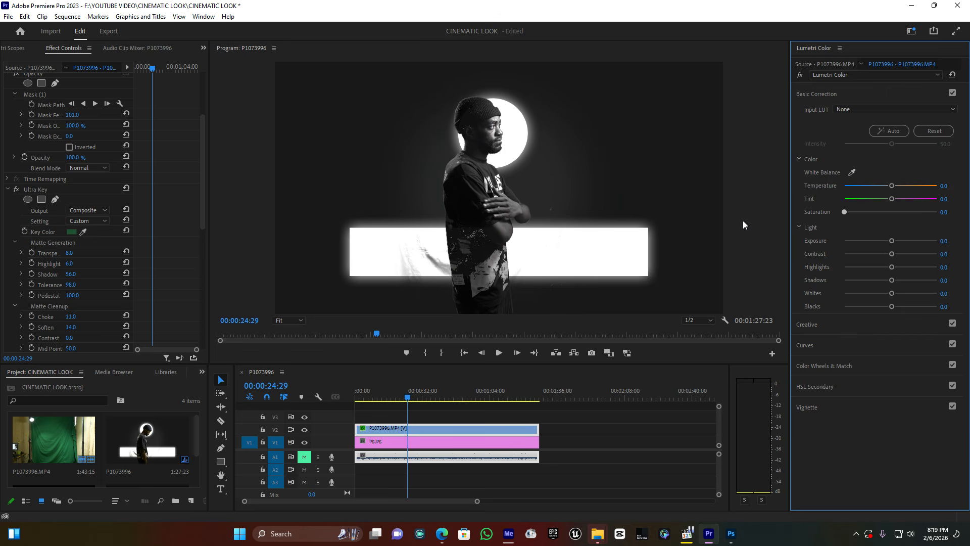
pyautogui.press('space')
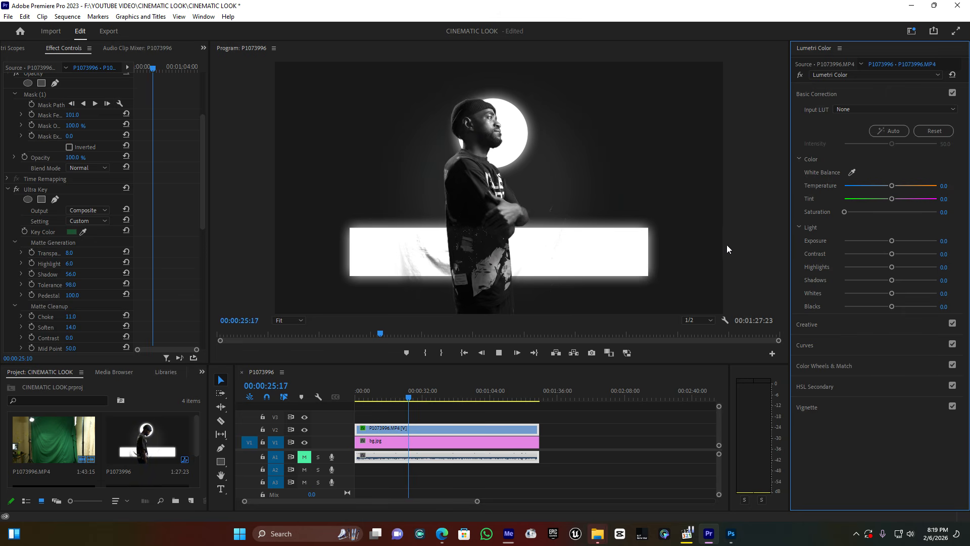
pyautogui.press('space')
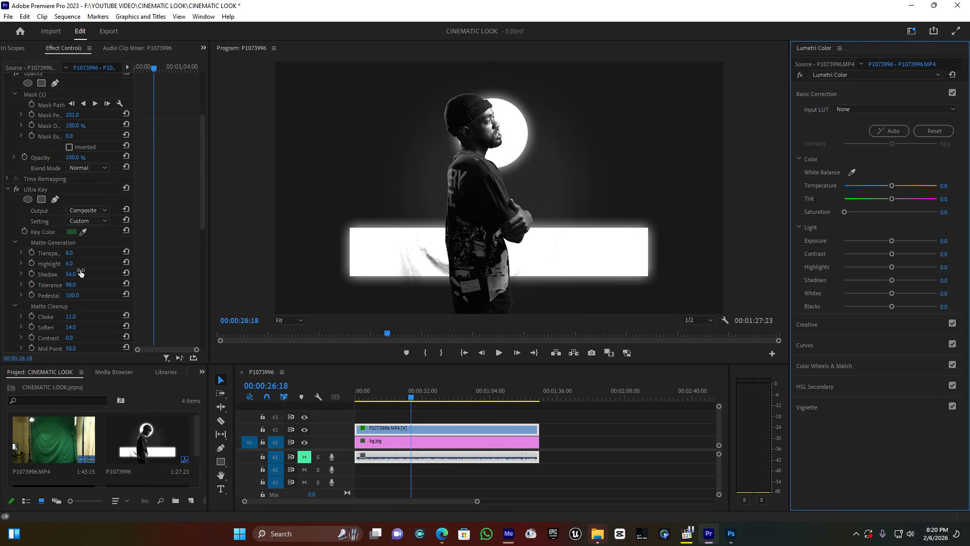
# Set the first Ultra Key's Transparency to 15, Highlight to 9, Shadow to 58 and Pedestal to 81, comparing with the effect disabled.
pyautogui.click(70, 255)
pyautogui.moveTo(70, 252); pyautogui.dragTo(68, 295)
pyautogui.click(17, 190)
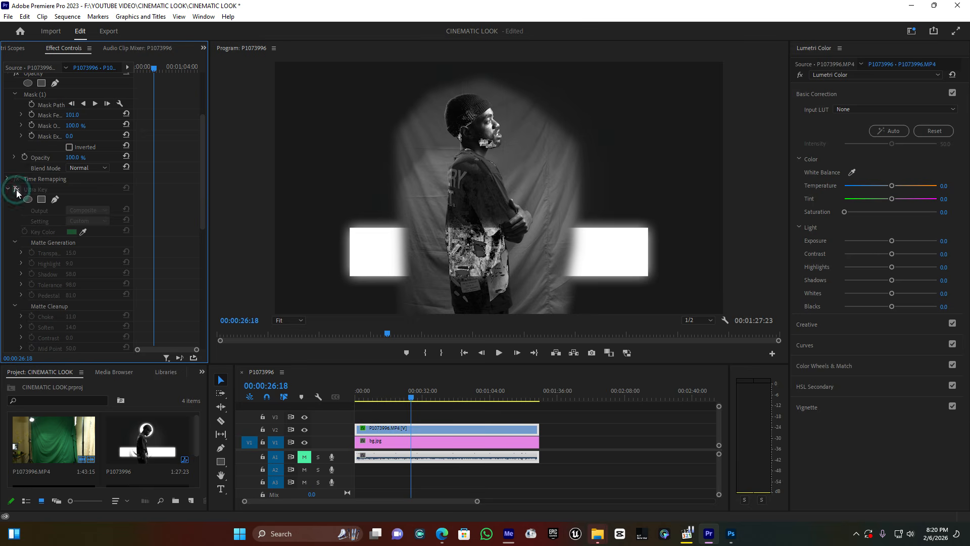
pyautogui.click(17, 190)
# Delete the second Ultra Key effect from the man clip and play back the sequence to check the key.
pyautogui.scroll(-6, 98, 276)
pyautogui.click(37, 288)
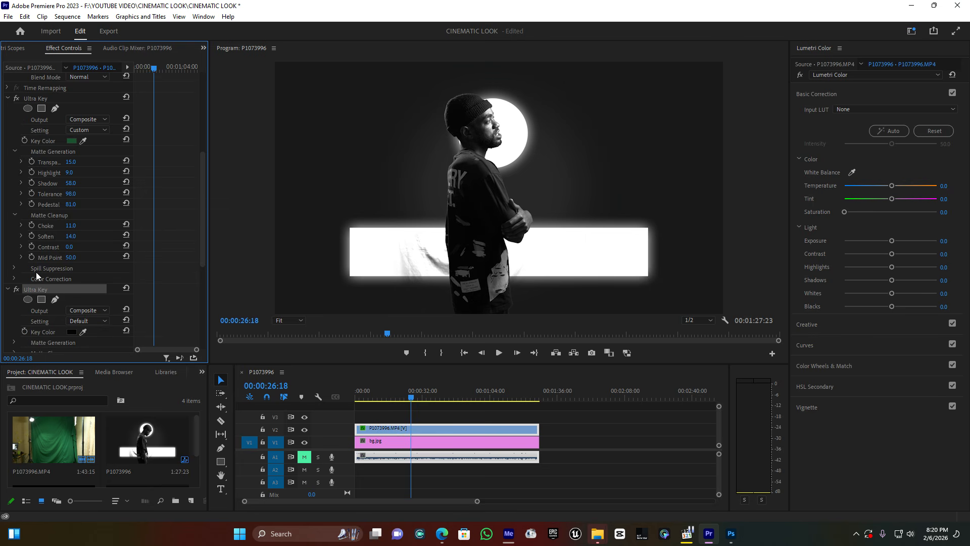
pyautogui.press('Delete')
pyautogui.press('space')
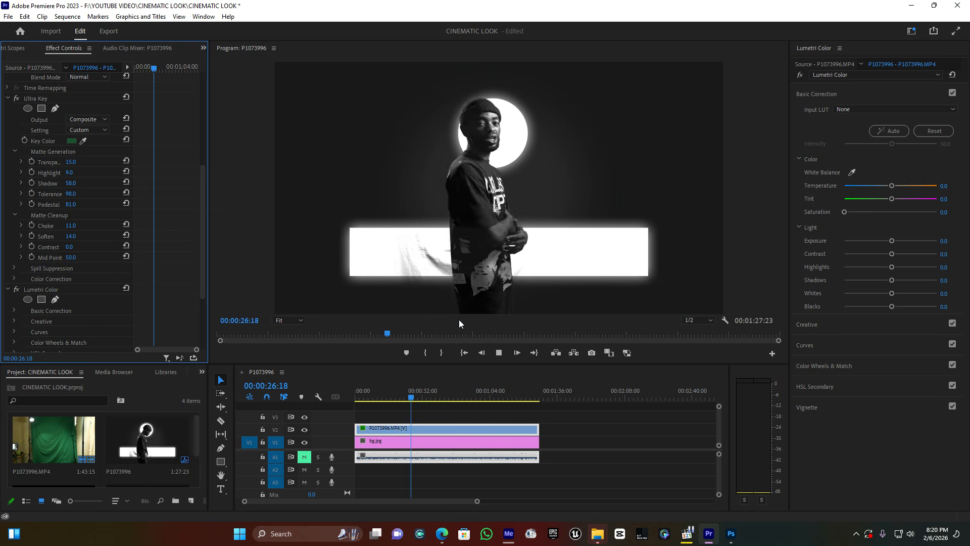
pyautogui.press('space')
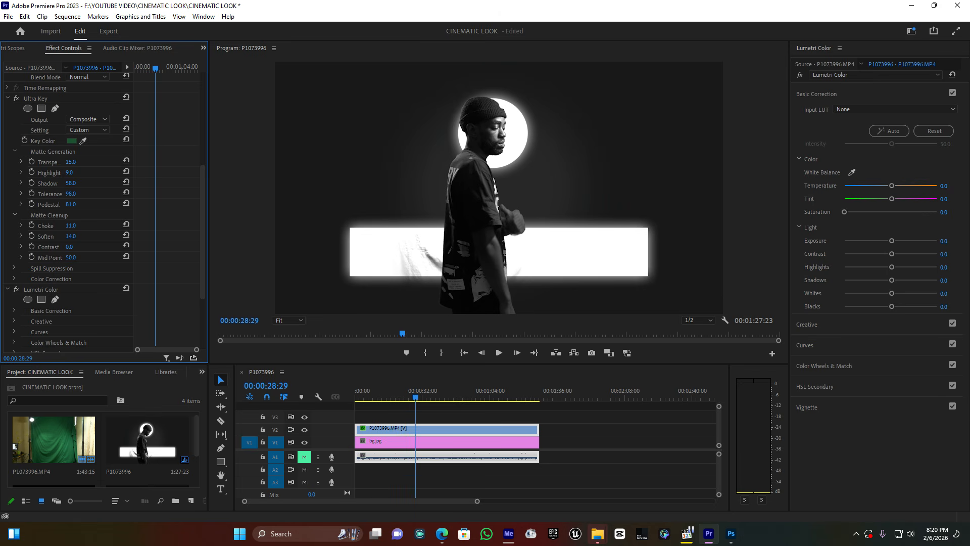
# Set the remaining Ultra Key's Transparency to 10 and check the matte further along the clip.
pyautogui.moveTo(71, 162); pyautogui.dragTo(75, 161)
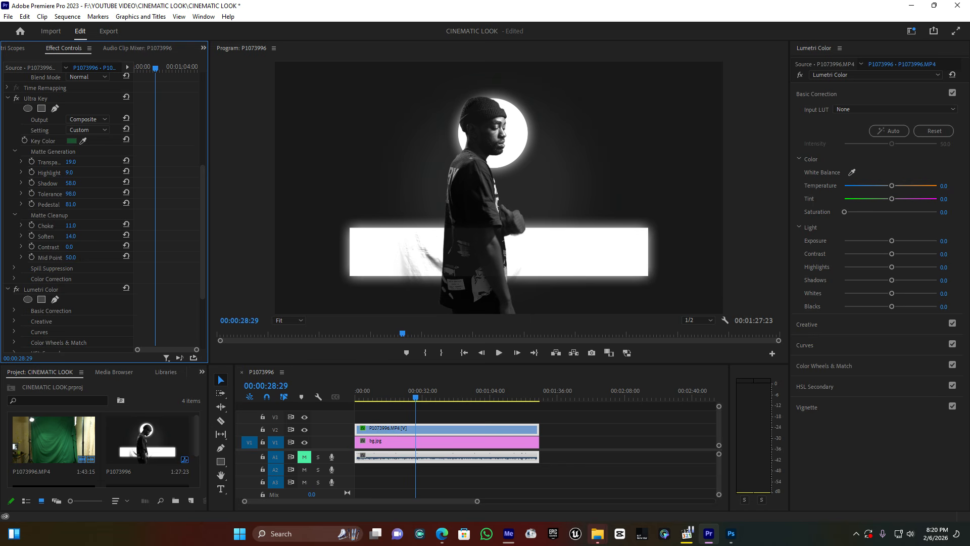
pyautogui.moveTo(74, 162); pyautogui.dragTo(66, 161)
pyautogui.moveTo(72, 162); pyautogui.dragTo(73, 163)
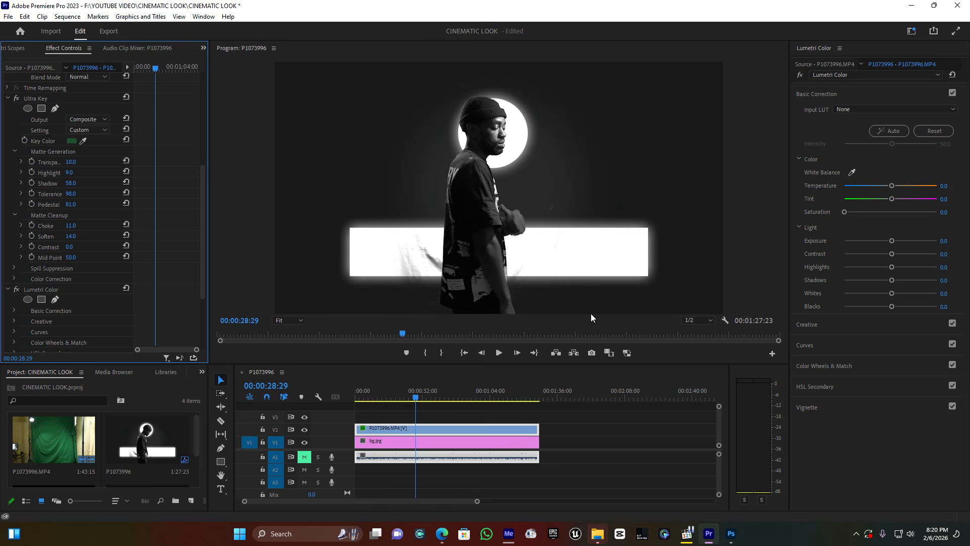
pyautogui.press('space')
pyautogui.moveTo(410, 395); pyautogui.dragTo(422, 402)
# Create an adjustment layer and place it on track V3 above the video, extended to the clip's full length.
pyautogui.click(192, 500)
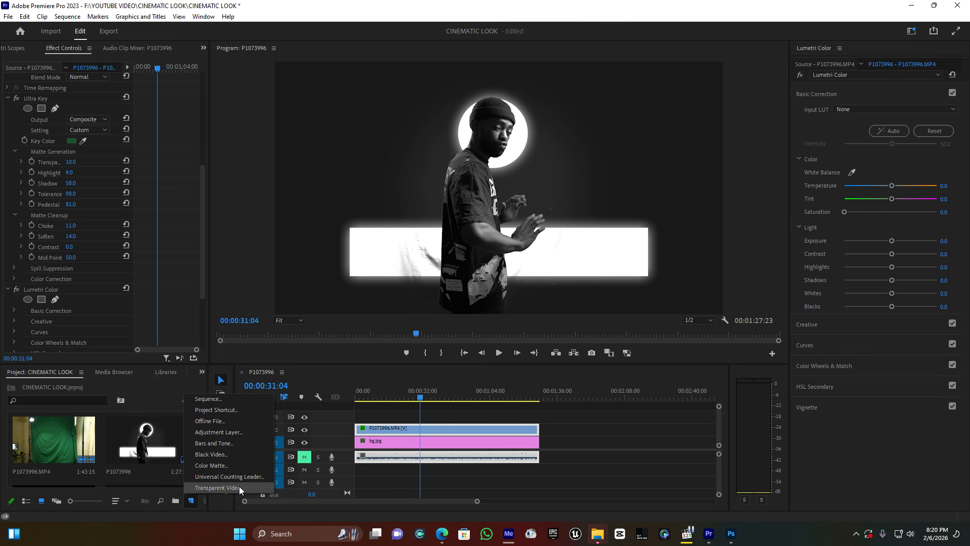
pyautogui.click(218, 432)
pyautogui.click(501, 301)
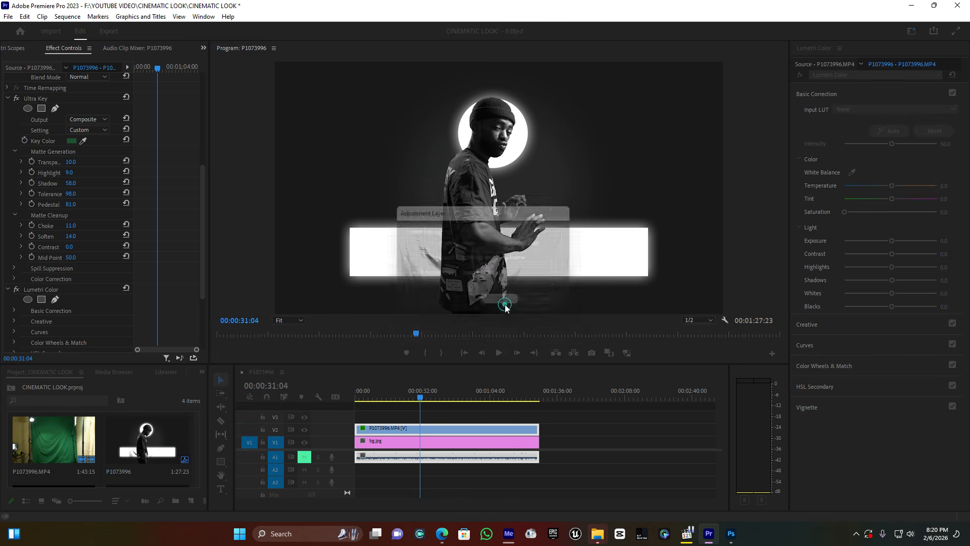
pyautogui.moveTo(60, 448); pyautogui.dragTo(539, 417)
# Grade the adjustment layer with Lumetri Shadows at -13 and Highlights at -6.5, and tint the shadows color wheel slightly teal.
pyautogui.click(366, 415)
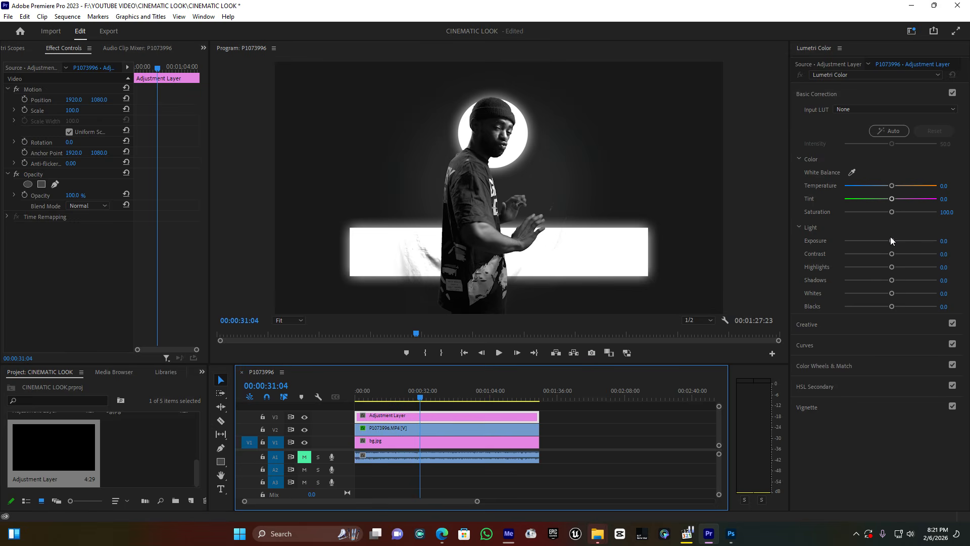
pyautogui.moveTo(888, 281); pyautogui.dragTo(884, 281)
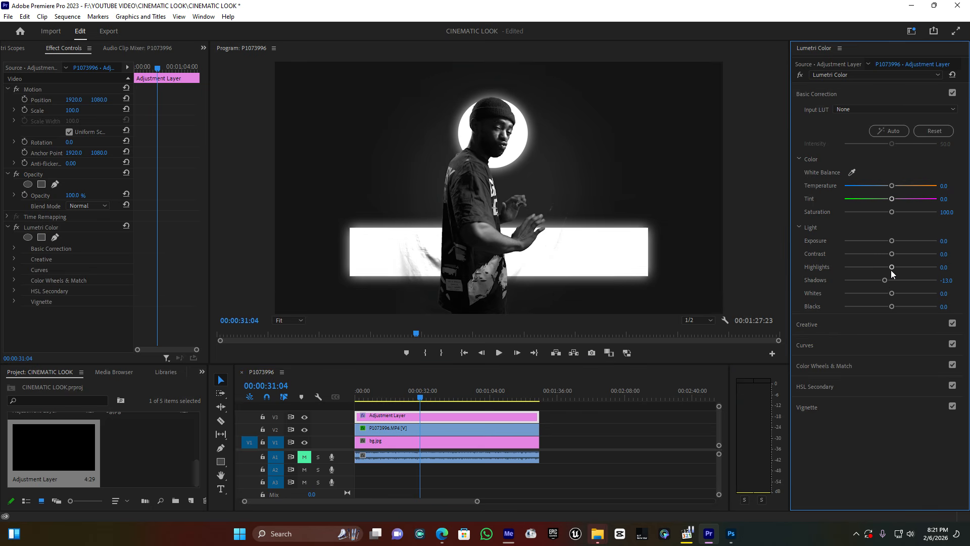
pyautogui.moveTo(890, 270); pyautogui.dragTo(888, 270)
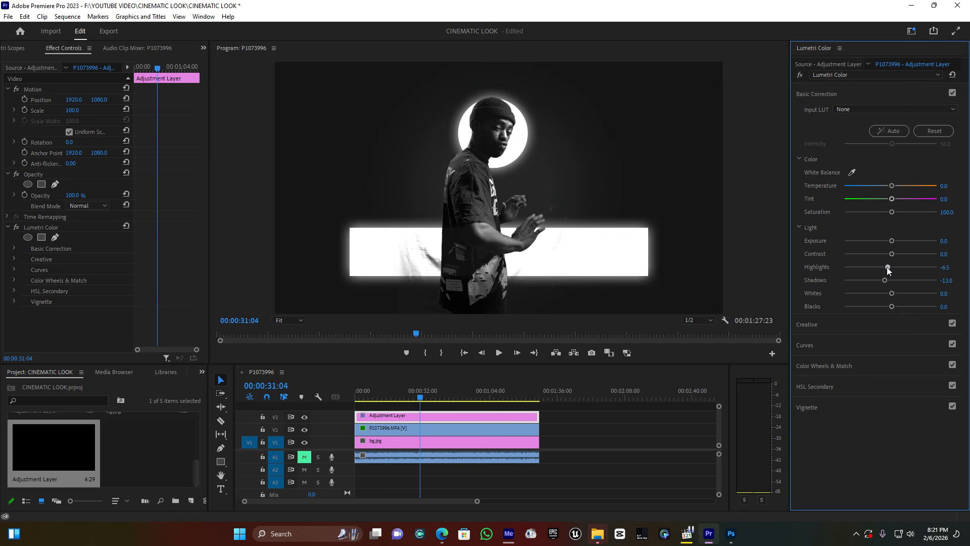
pyautogui.click(815, 94)
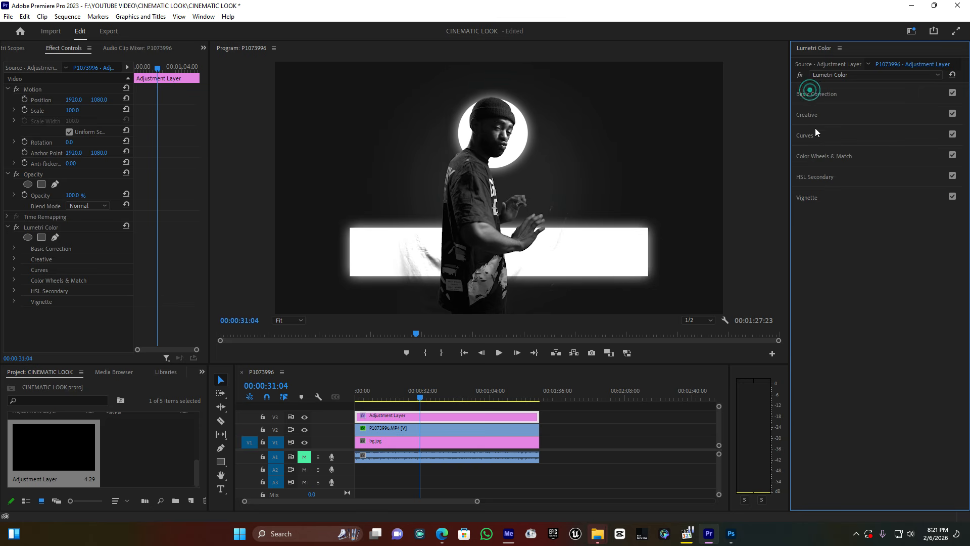
pyautogui.click(812, 156)
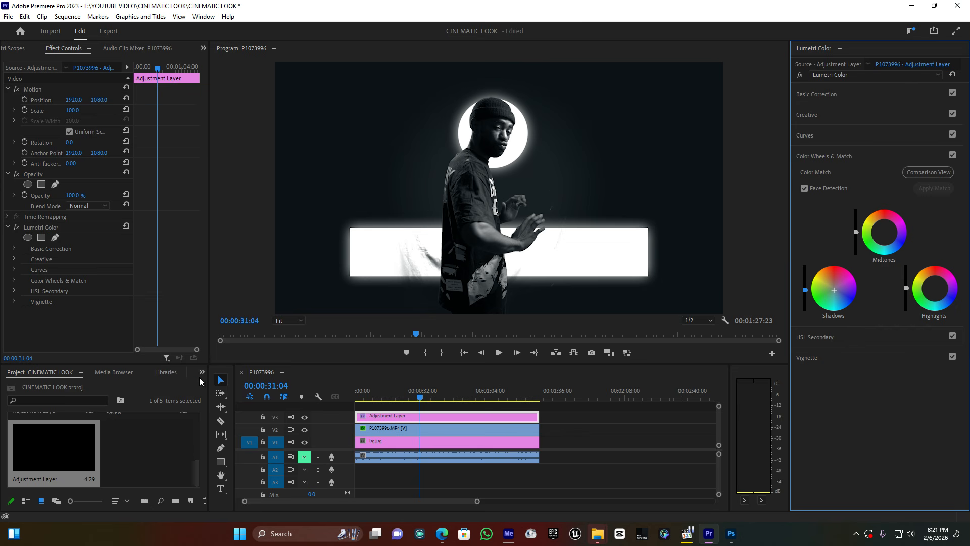
# Search the effects for "crop" and apply the Crop effect to the adjustment layer.
pyautogui.click(202, 374)
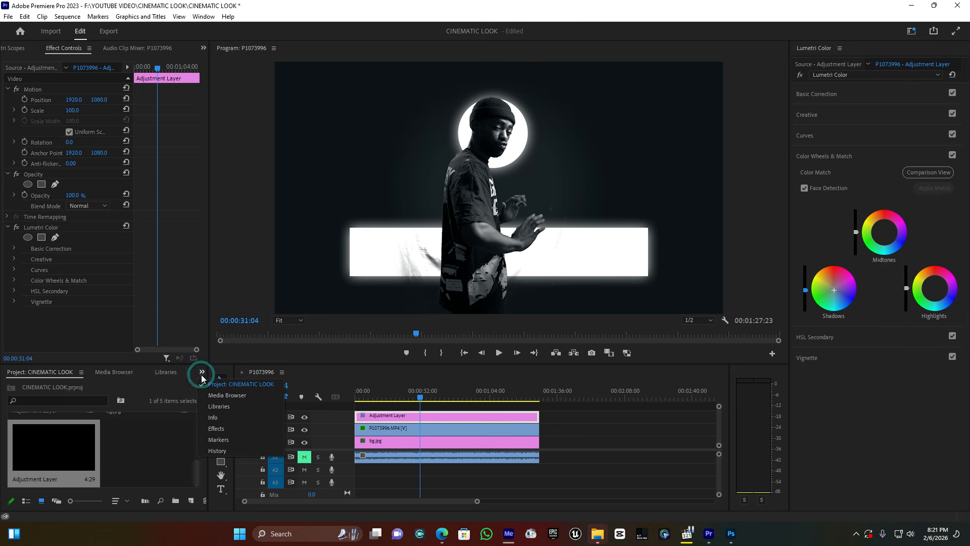
pyautogui.click(215, 429)
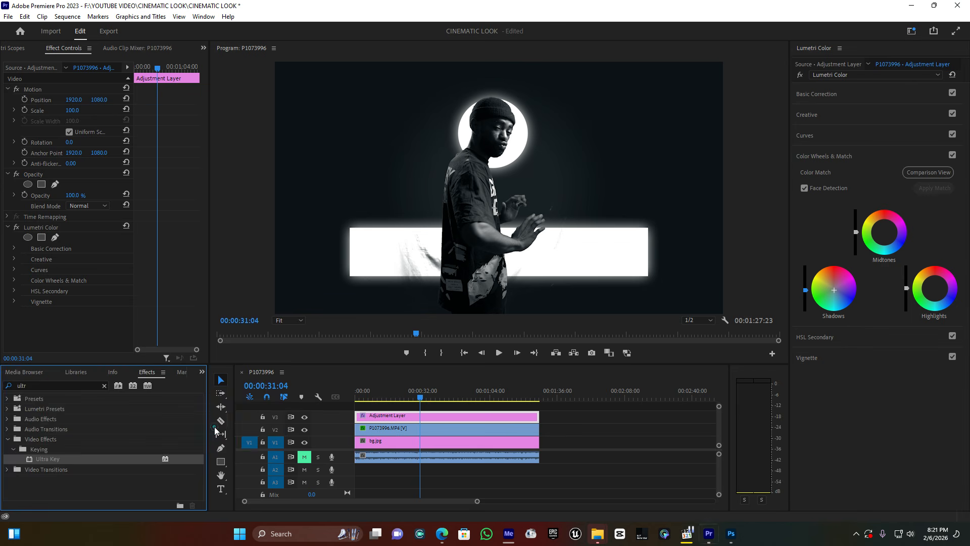
pyautogui.click(35, 385)
pyautogui.write('c')
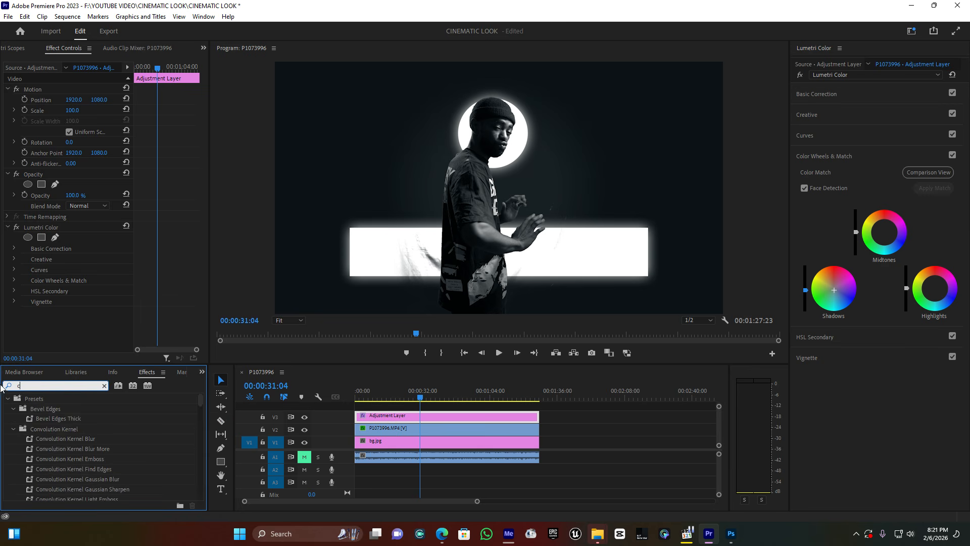
pyautogui.write('rop')
pyautogui.moveTo(42, 461); pyautogui.dragTo(410, 416)
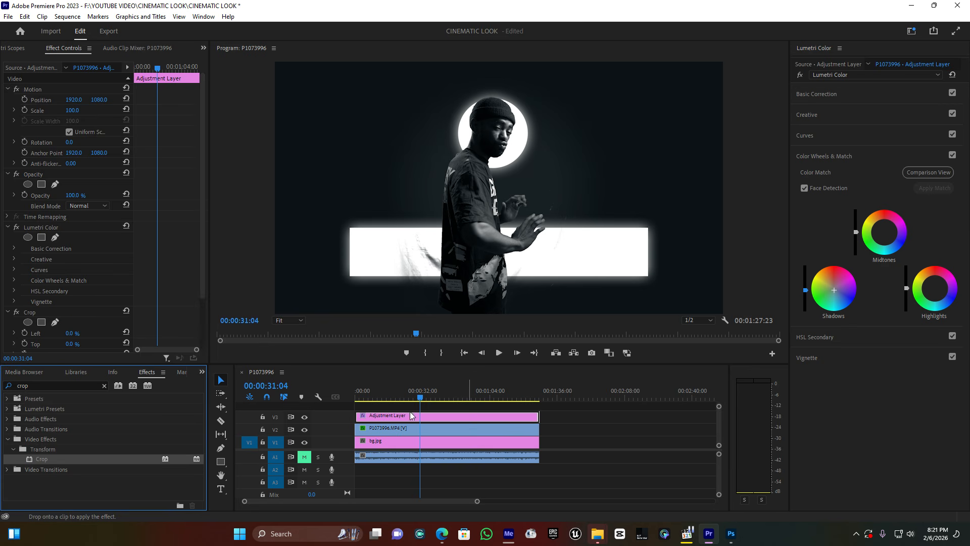
pyautogui.scroll(-5, 91, 303)
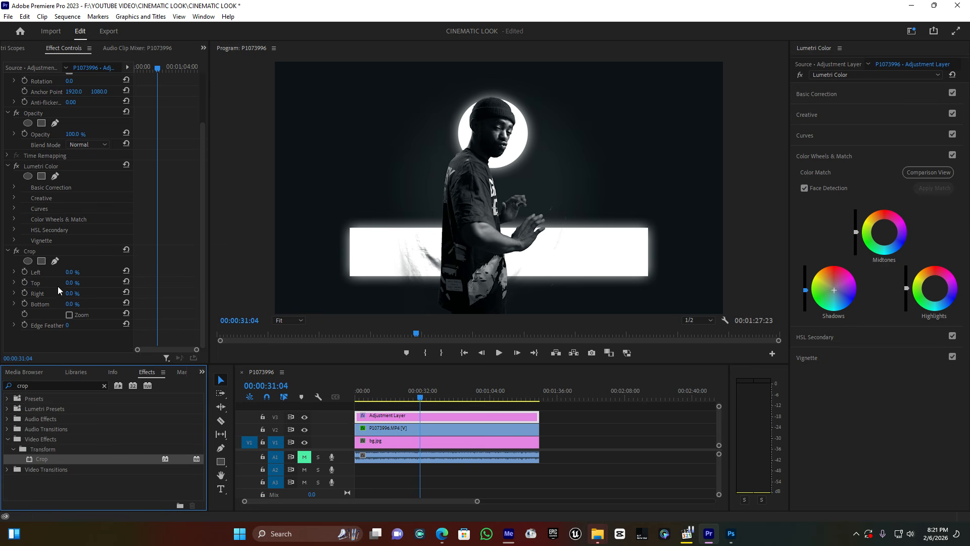
# Set the Crop effect's Top and Bottom to 10% for letterbox bars, and scrub through the sequence to review the look.
pyautogui.click(73, 282)
pyautogui.write('10')
pyautogui.click(67, 304)
pyautogui.write('1')
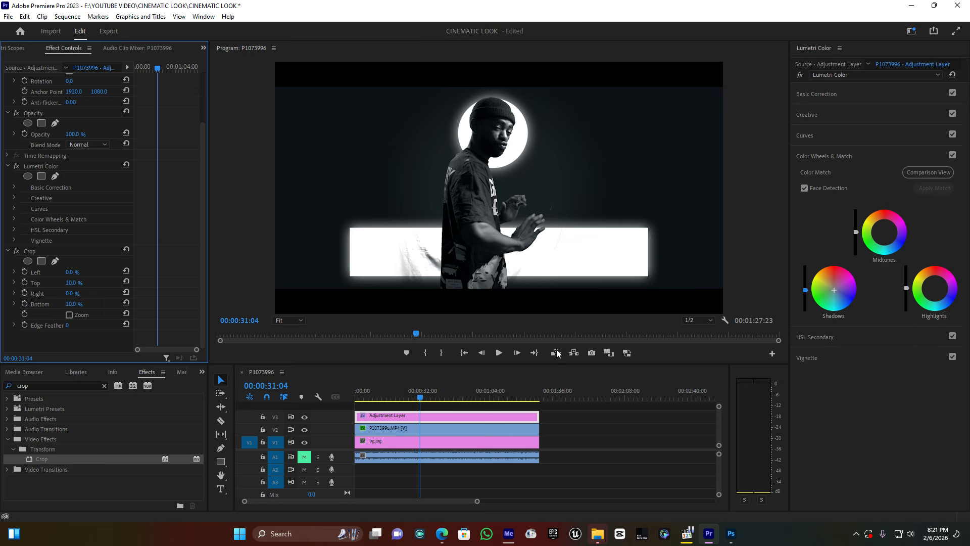
pyautogui.click(432, 394)
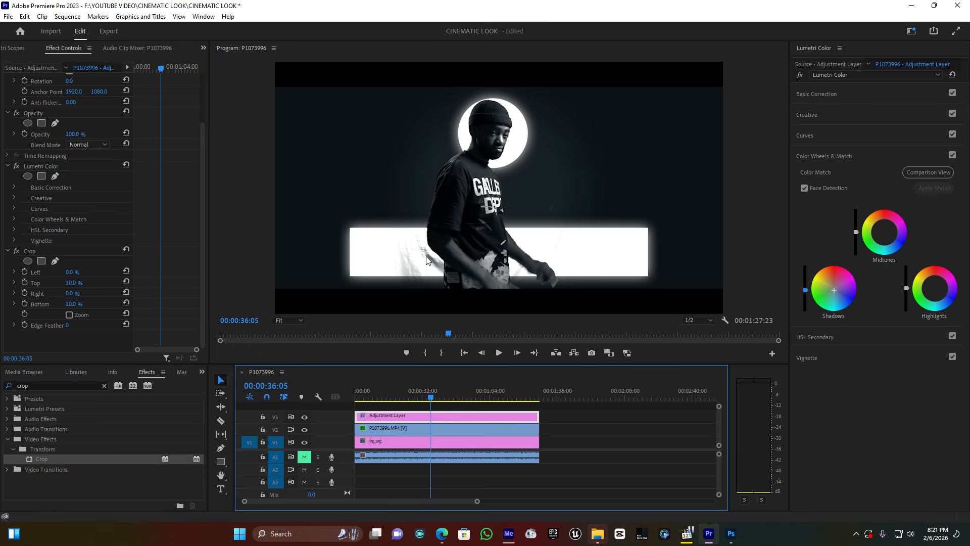
pyautogui.moveTo(377, 395); pyautogui.dragTo(480, 393)
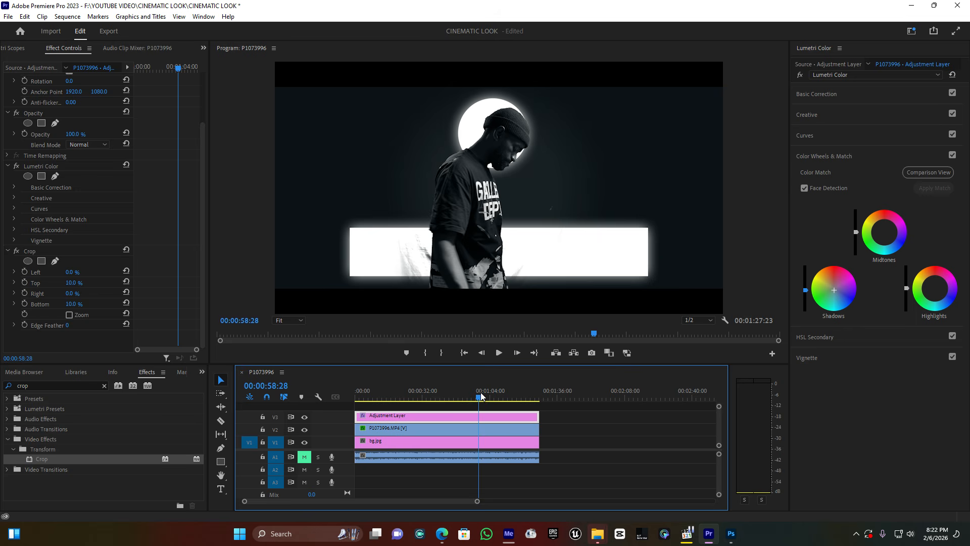